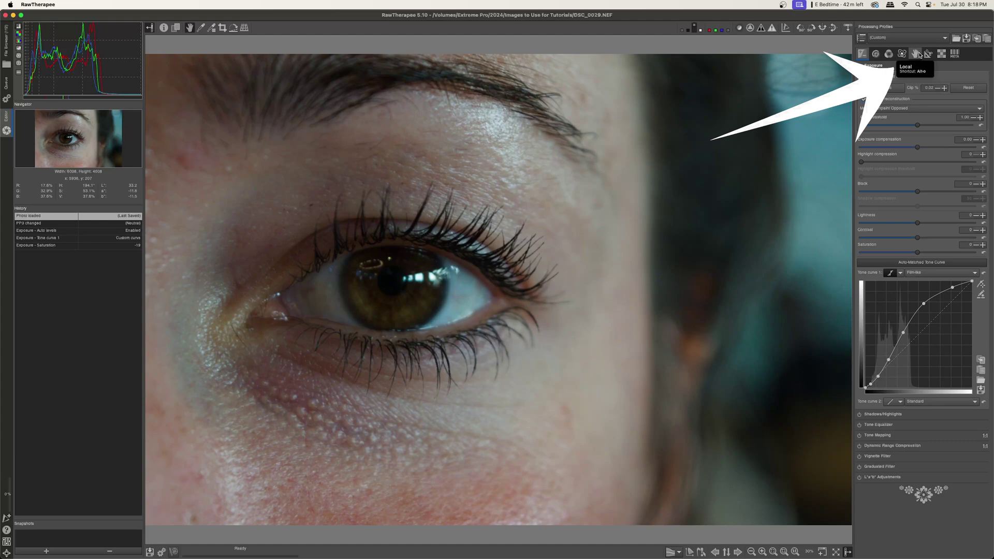
- Reset the photo's edits by applying the Neutral processing profile
{"action": "left_click", "coordinate": [916, 54]}
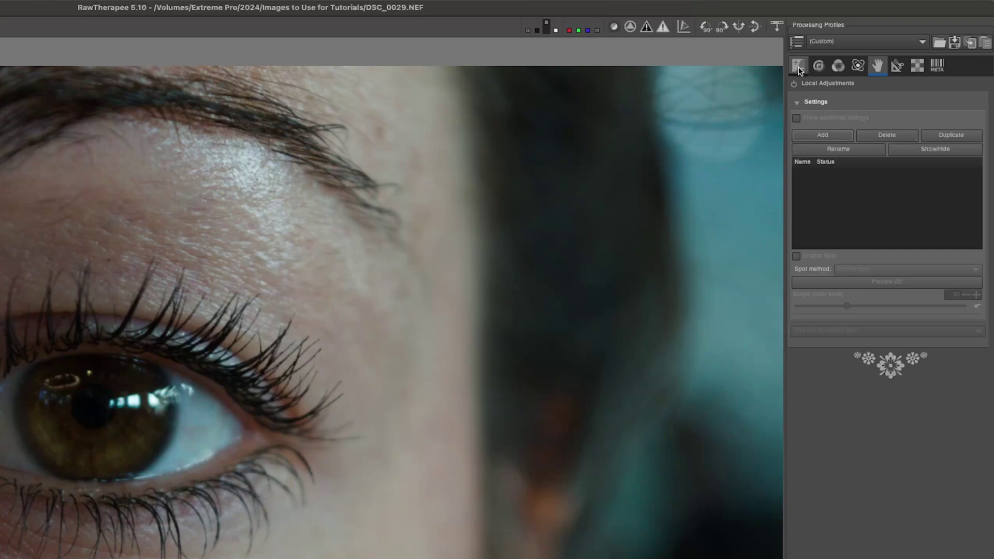
{"action": "left_click", "coordinate": [862, 55]}
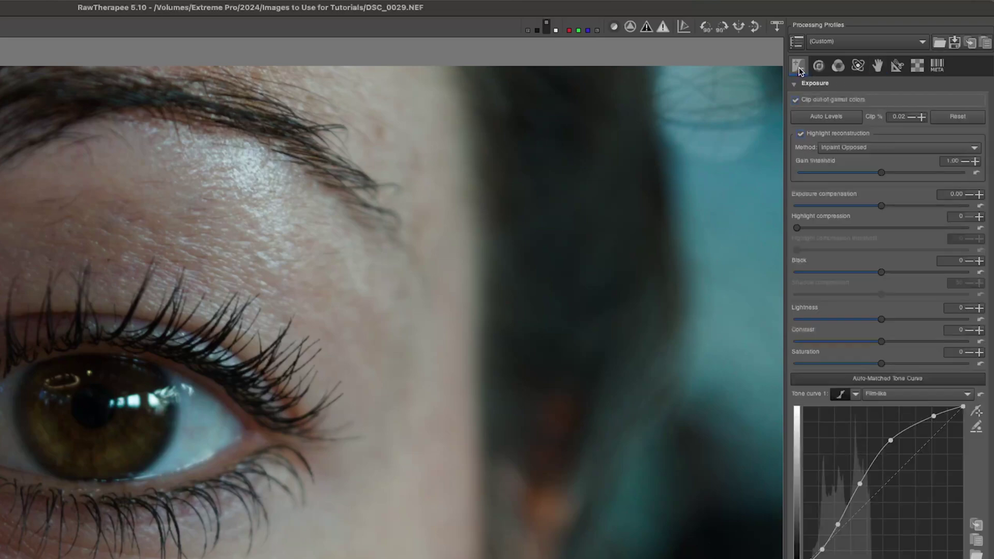
{"action": "left_click", "coordinate": [823, 41]}
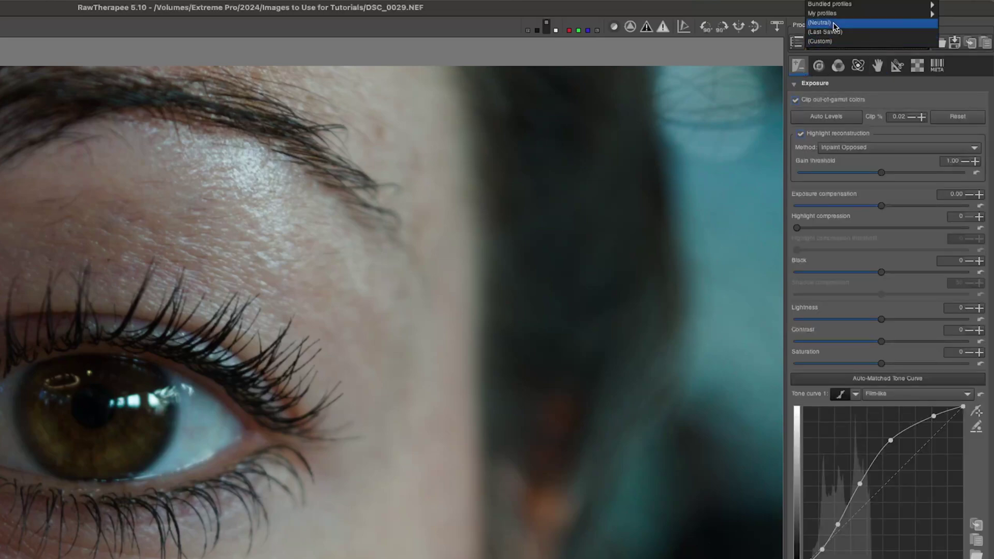
{"action": "left_click", "coordinate": [833, 23]}
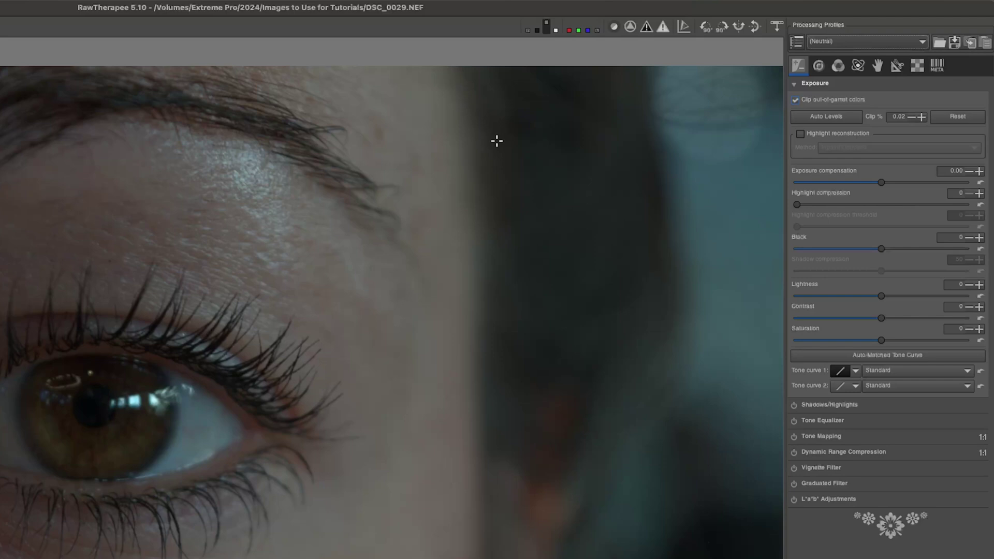
- Set the profiled lens correction to the manually selected lens profile and apply Auto Levels to the exposure
{"action": "left_click", "coordinate": [898, 66]}
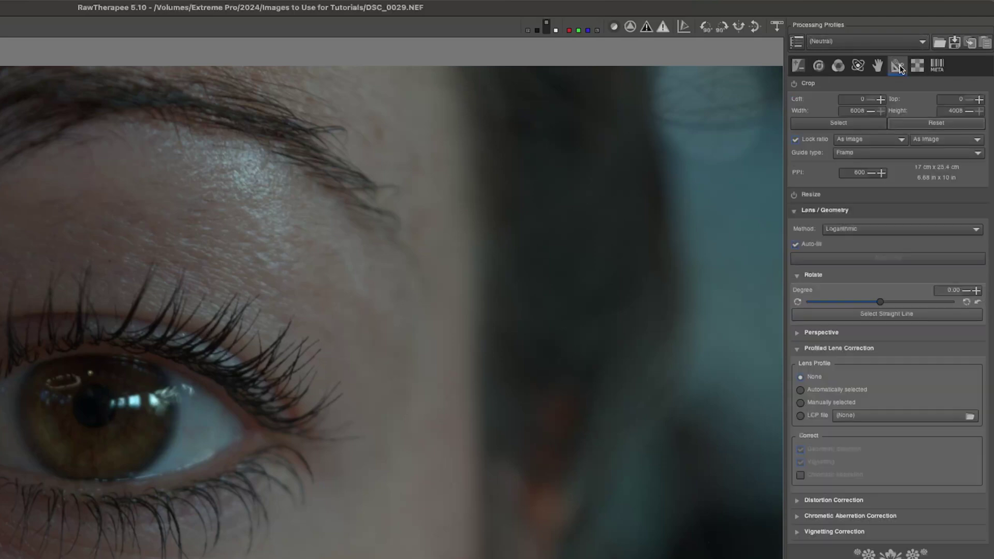
{"action": "left_click", "coordinate": [802, 402]}
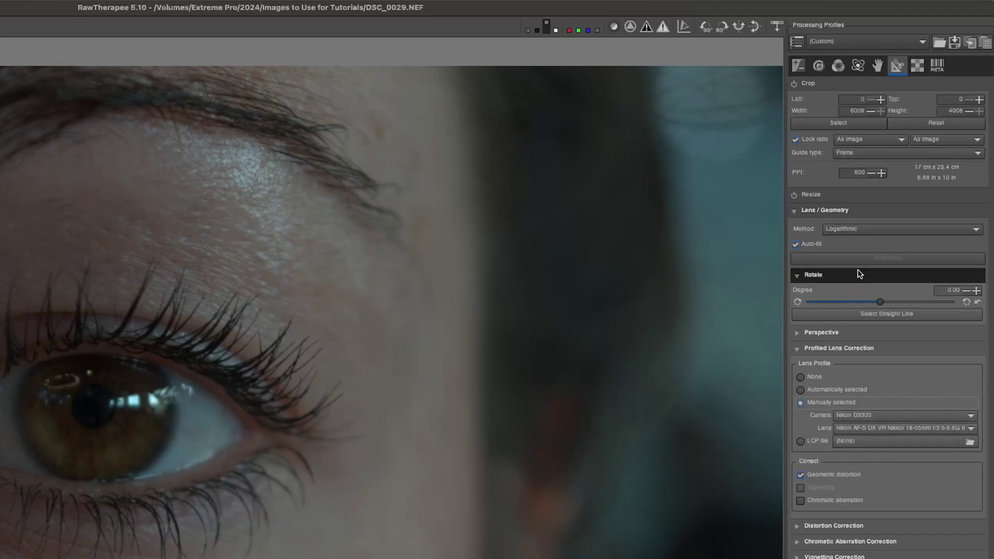
{"action": "left_click", "coordinate": [798, 65]}
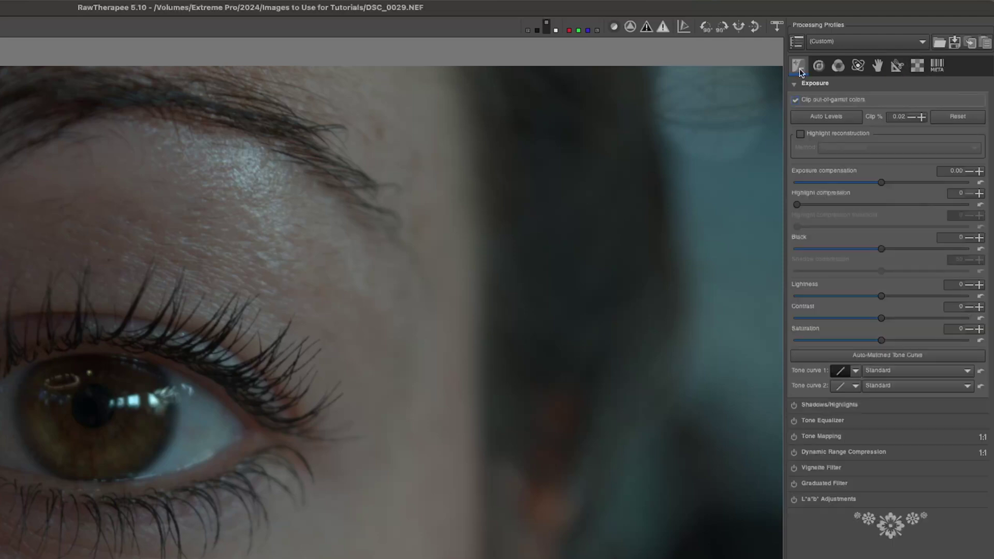
{"action": "left_click", "coordinate": [828, 117]}
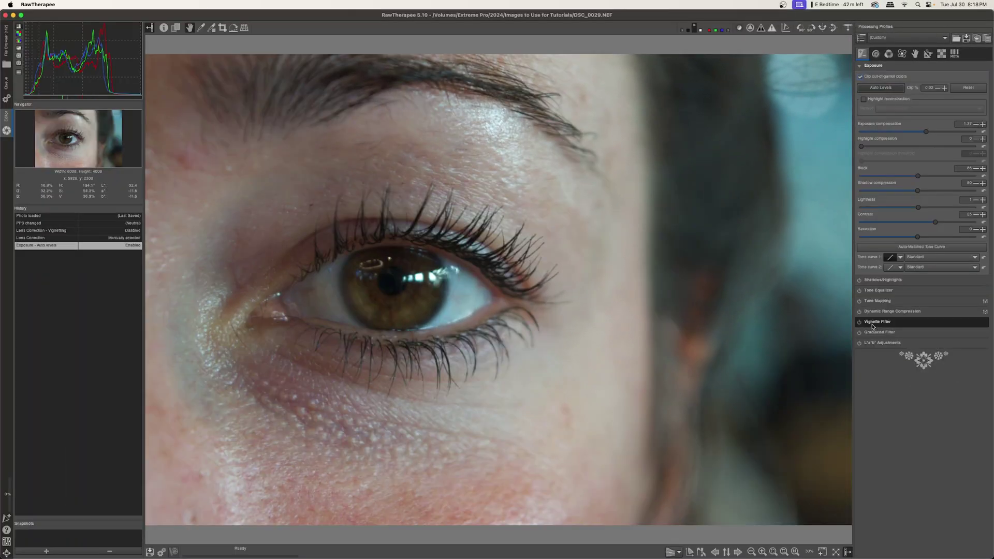
- Switch tone curve 1 to an editable custom curve and add midtone, shadow and slightly raised highlight points
{"action": "left_click", "coordinate": [901, 258]}
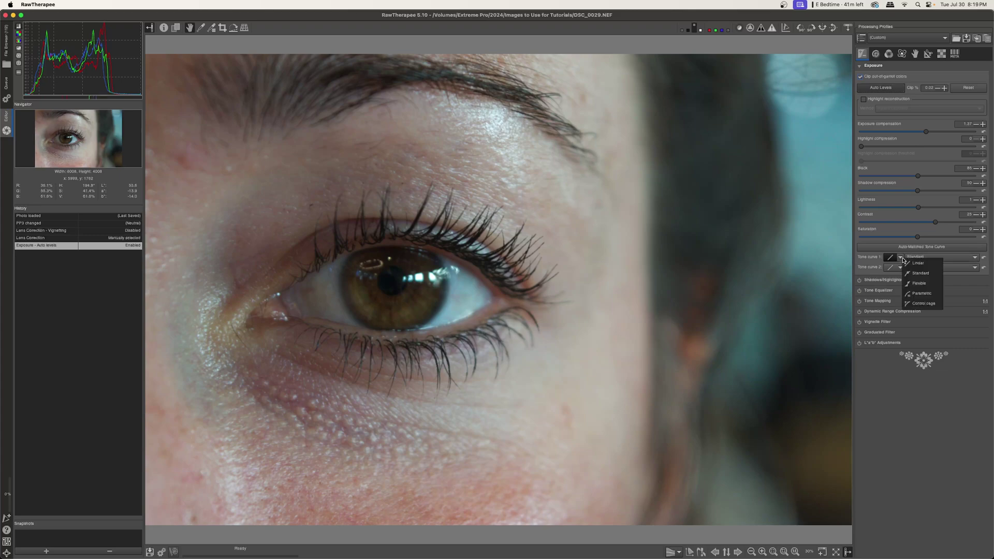
{"action": "left_click", "coordinate": [911, 266]}
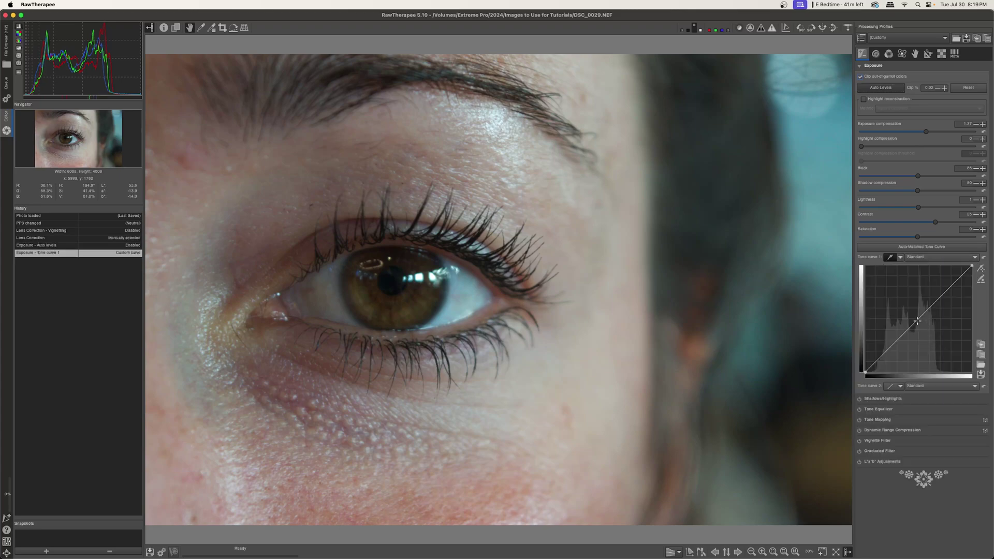
{"action": "left_click_drag", "start_coordinate": [918, 320], "coordinate": [917, 318]}
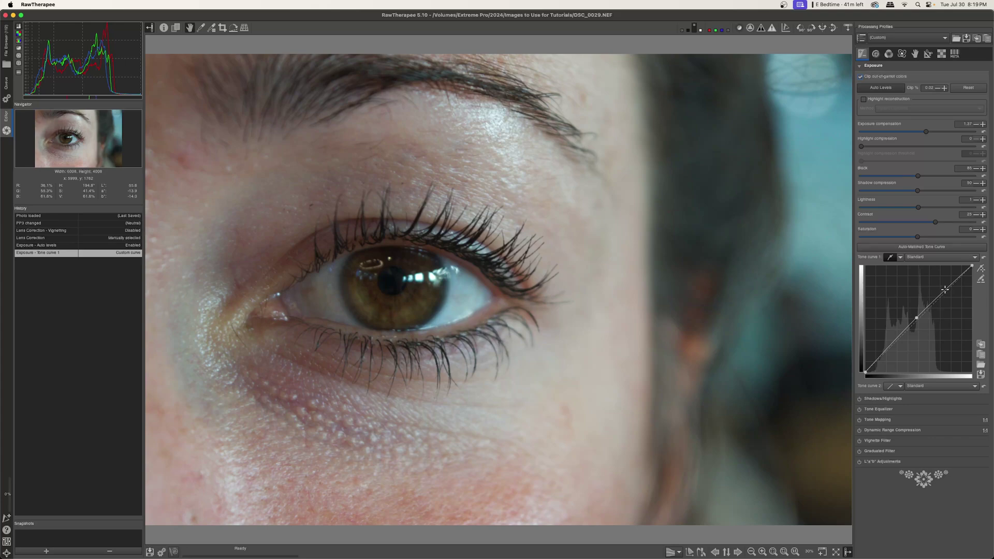
{"action": "left_click_drag", "start_coordinate": [945, 290], "coordinate": [943, 287]}
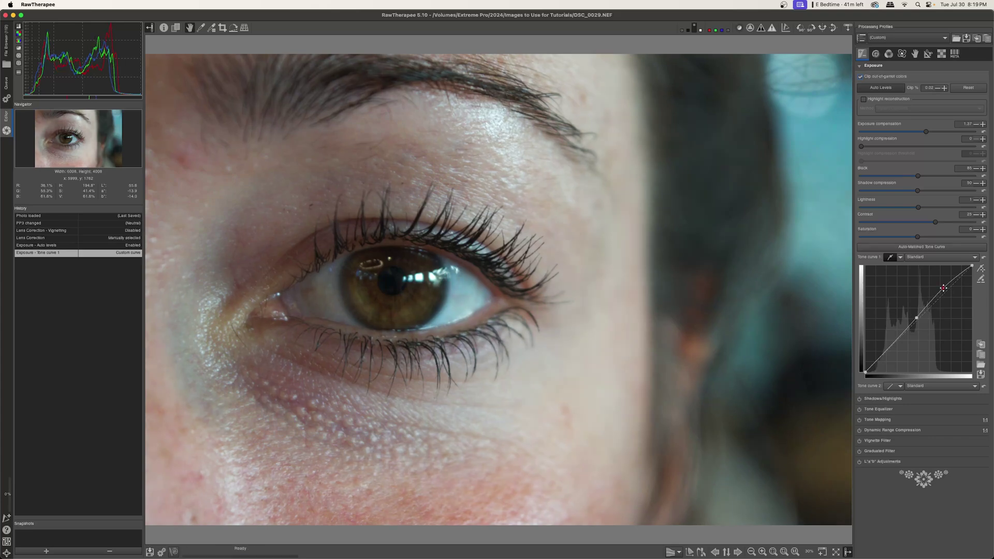
{"action": "left_click", "coordinate": [888, 347]}
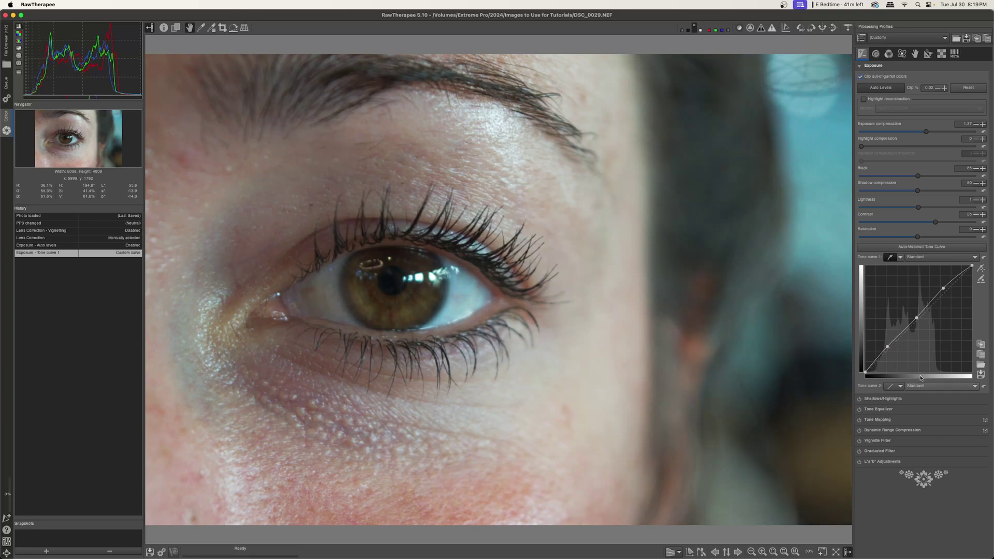
- Shape tone curve 1 into a gentle S by lowering the shadow point and lifting the highlight point
{"action": "left_click_drag", "start_coordinate": [921, 318], "coordinate": [922, 320]}
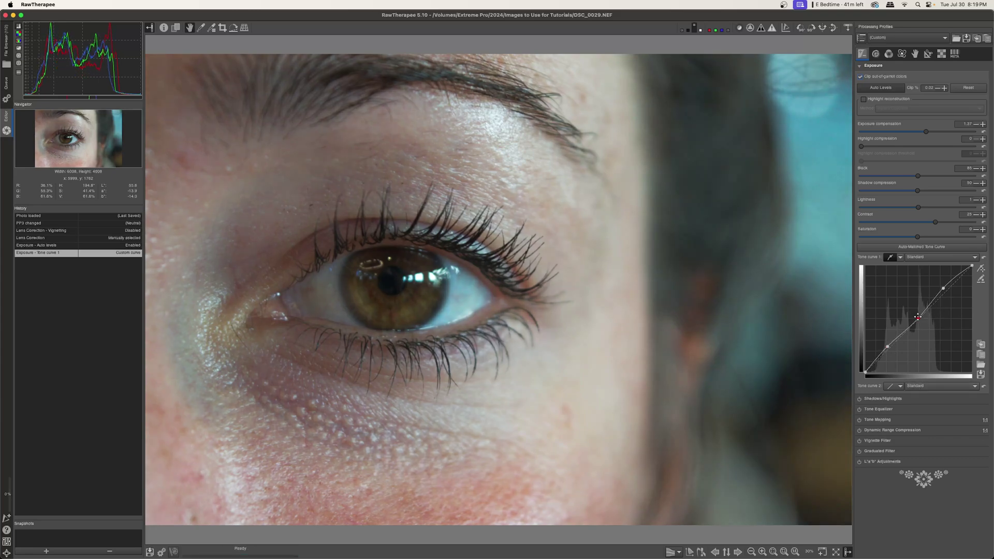
{"action": "left_click_drag", "start_coordinate": [887, 346], "coordinate": [895, 355]}
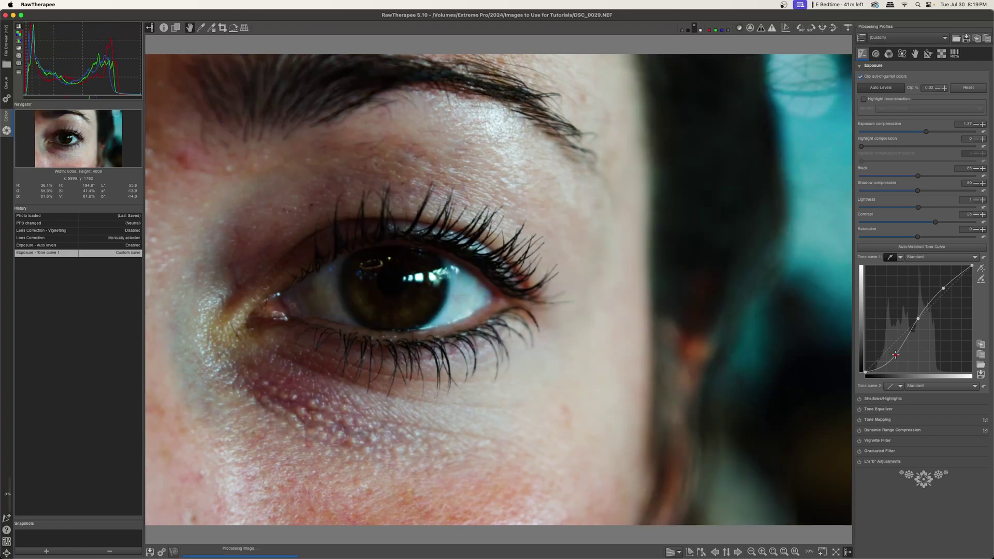
{"action": "left_click_drag", "start_coordinate": [942, 288], "coordinate": [941, 285]}
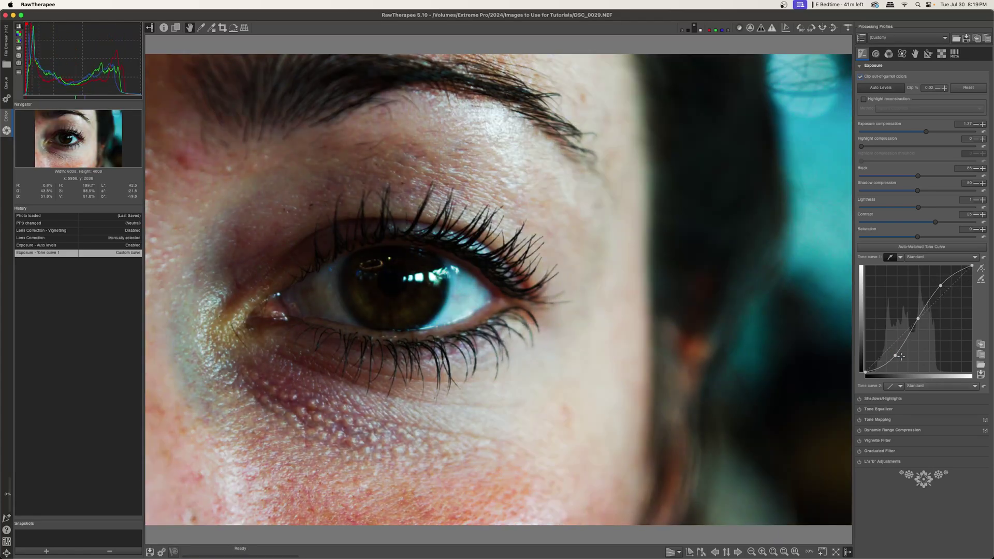
{"action": "left_click_drag", "start_coordinate": [895, 356], "coordinate": [894, 352]}
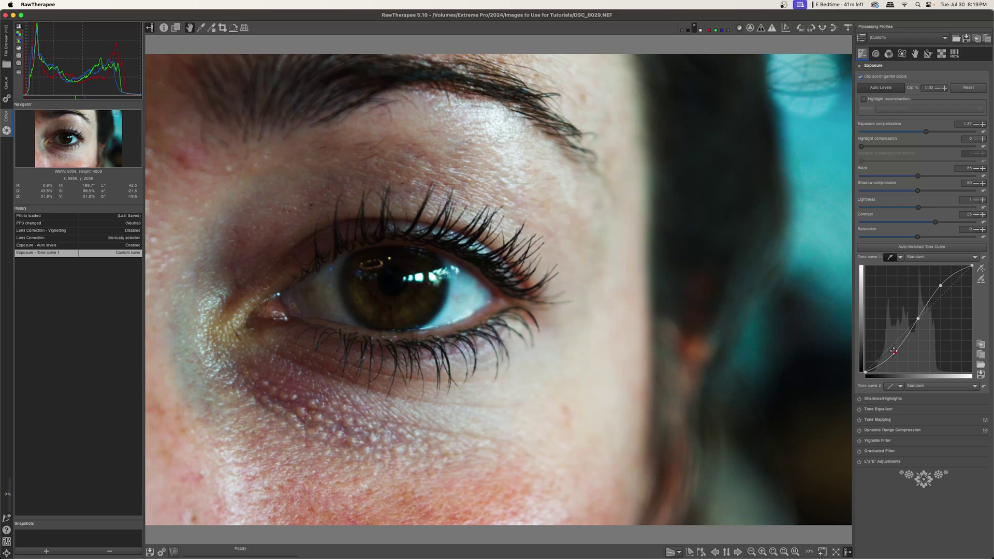
{"action": "mouse_move", "coordinate": [894, 353]}
{"action": "left_mouse_down"}
{"action": "mouse_move", "coordinate": [895, 361]}
{"action": "mouse_move", "coordinate": [897, 349]}
{"action": "left_mouse_up"}
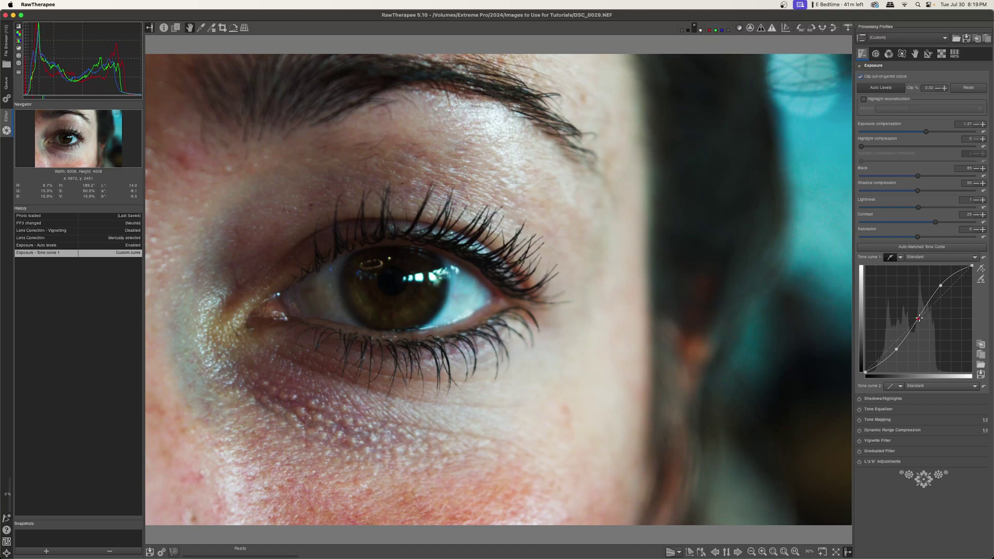
- Darken the midtones of tone curve 1 with small highlight and shadow point corrections, and set the exposure saturation to -17
{"action": "left_click_drag", "start_coordinate": [917, 316], "coordinate": [925, 316]}
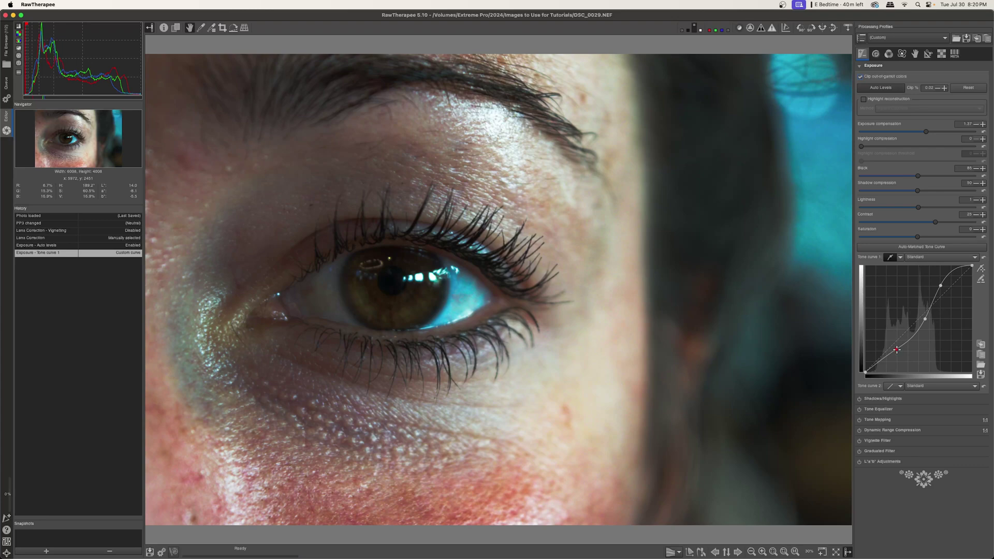
{"action": "left_click_drag", "start_coordinate": [940, 285], "coordinate": [941, 288]}
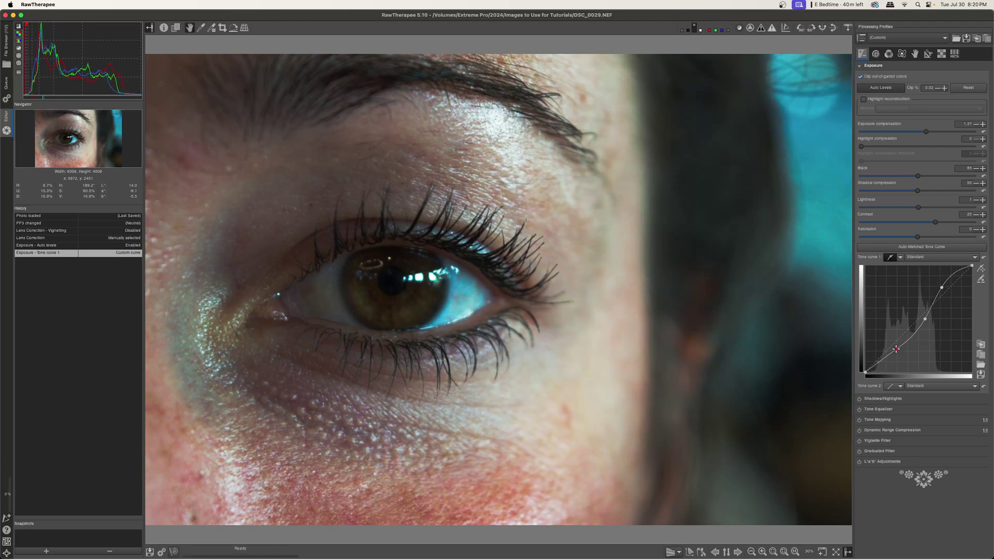
{"action": "left_click_drag", "start_coordinate": [896, 349], "coordinate": [895, 352]}
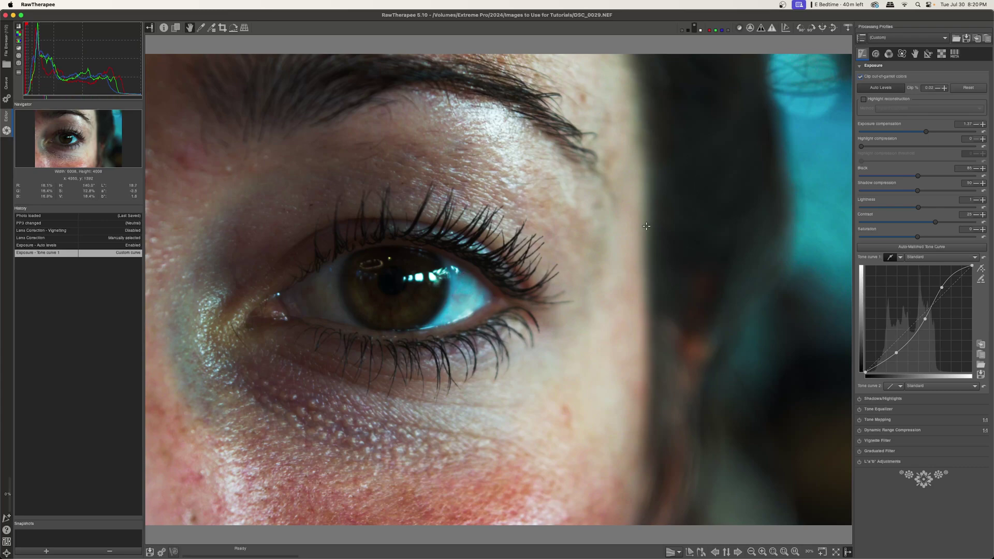
{"action": "left_click_drag", "start_coordinate": [919, 241], "coordinate": [905, 241]}
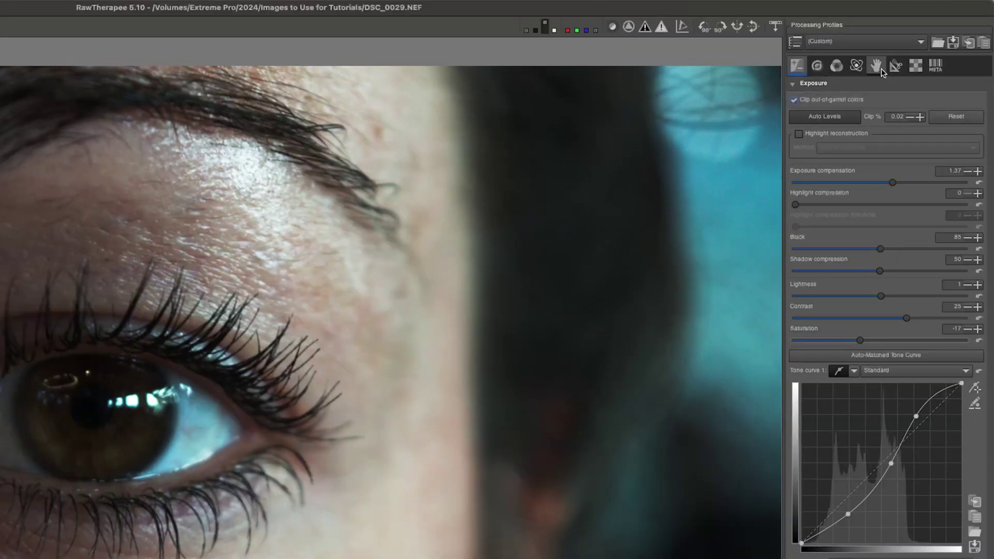
- Enable Local Adjustments and add a new spot to the photo
{"action": "left_click", "coordinate": [876, 66]}
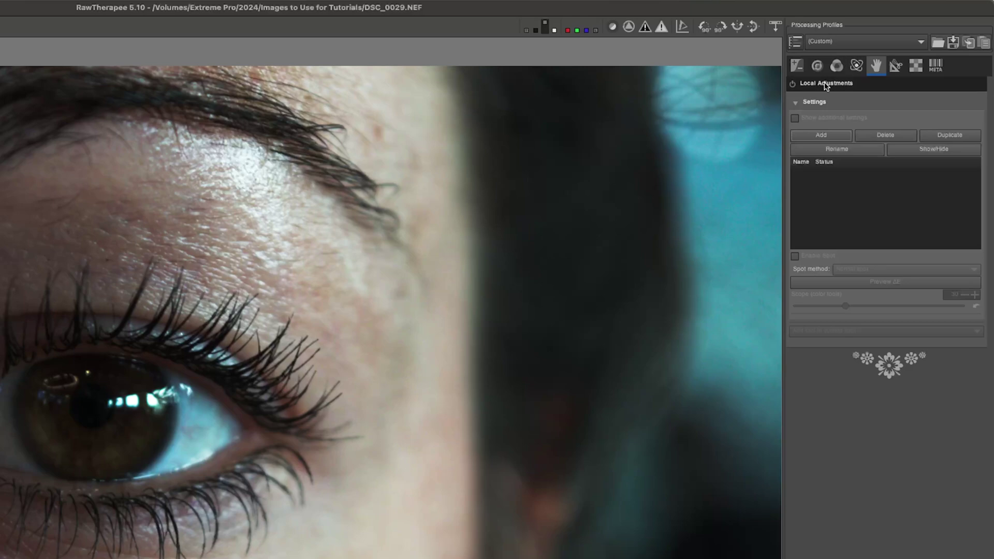
{"action": "left_click", "coordinate": [792, 83]}
{"action": "left_click", "coordinate": [822, 135]}
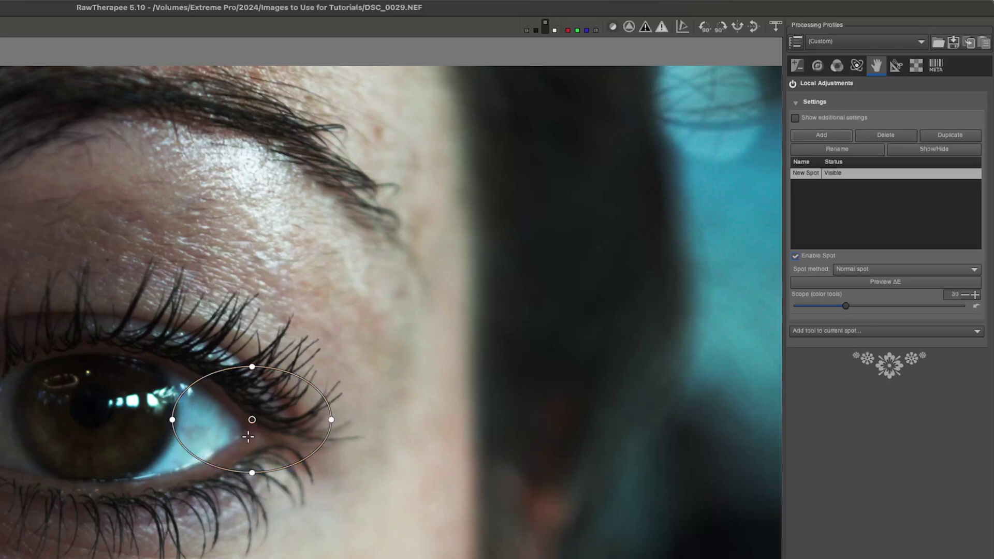
- Move the spot onto the iris and stretch its ellipse on all four sides to cover the whole eye and lashes
{"action": "left_click_drag", "start_coordinate": [252, 420], "coordinate": [101, 416]}
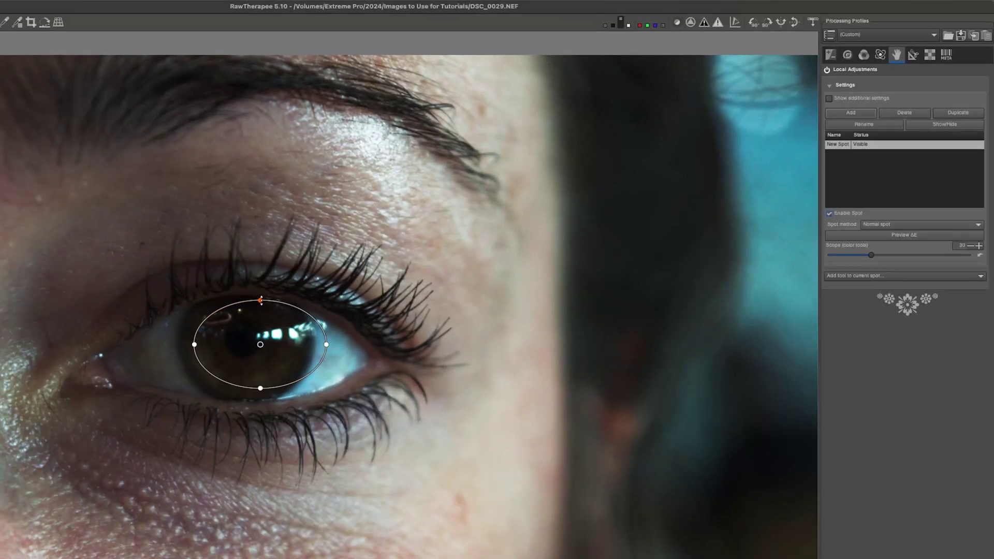
{"action": "left_click_drag", "start_coordinate": [260, 300], "coordinate": [260, 255]}
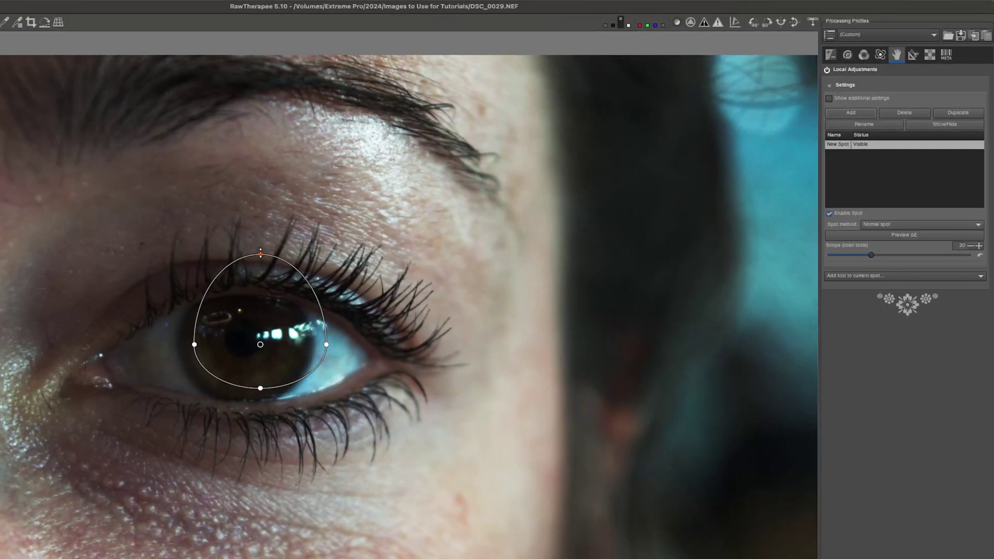
{"action": "left_click_drag", "start_coordinate": [260, 387], "coordinate": [269, 468]}
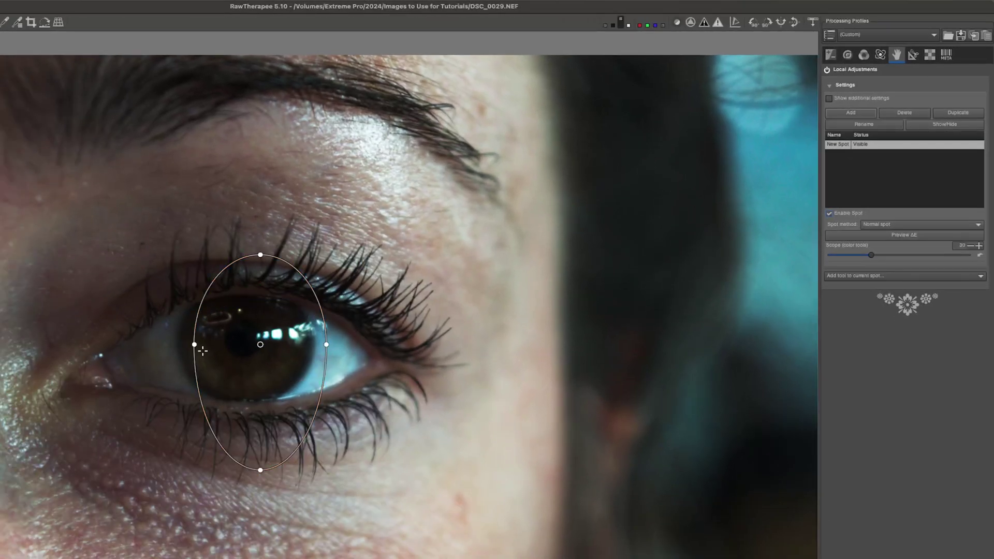
{"action": "left_click_drag", "start_coordinate": [194, 344], "coordinate": [111, 345]}
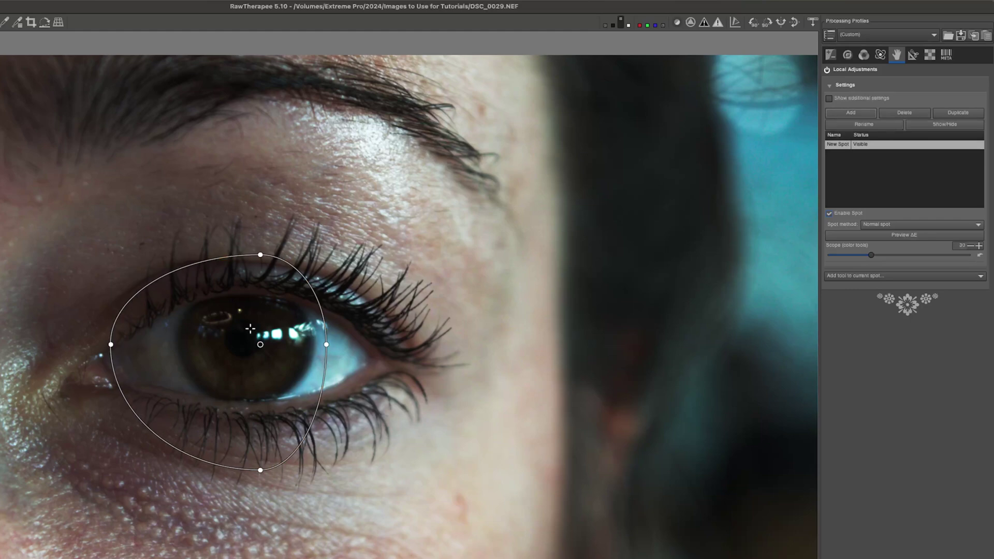
{"action": "left_click_drag", "start_coordinate": [326, 345], "coordinate": [429, 345]}
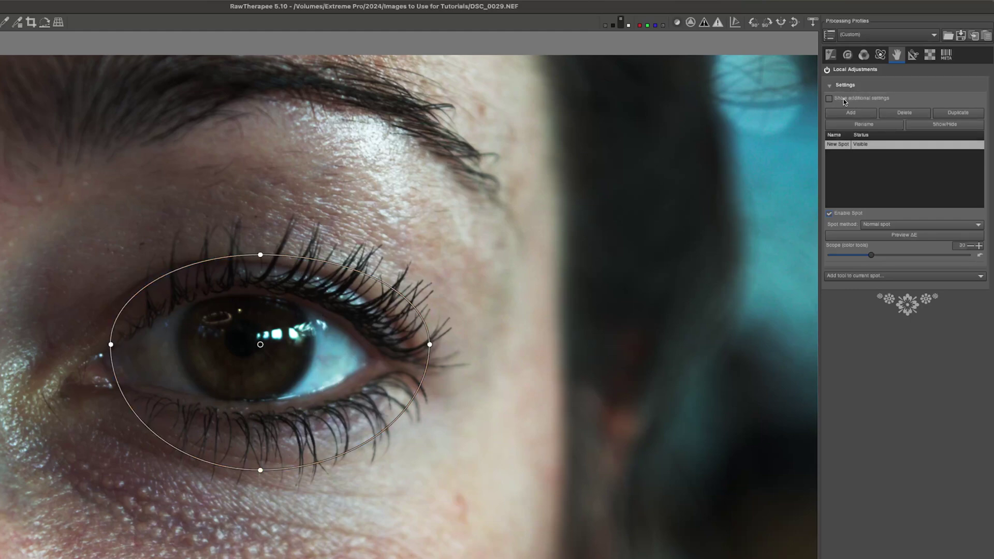
- Show the additional spot settings and change the spot shape to Rectangle
{"action": "left_click", "coordinate": [828, 98]}
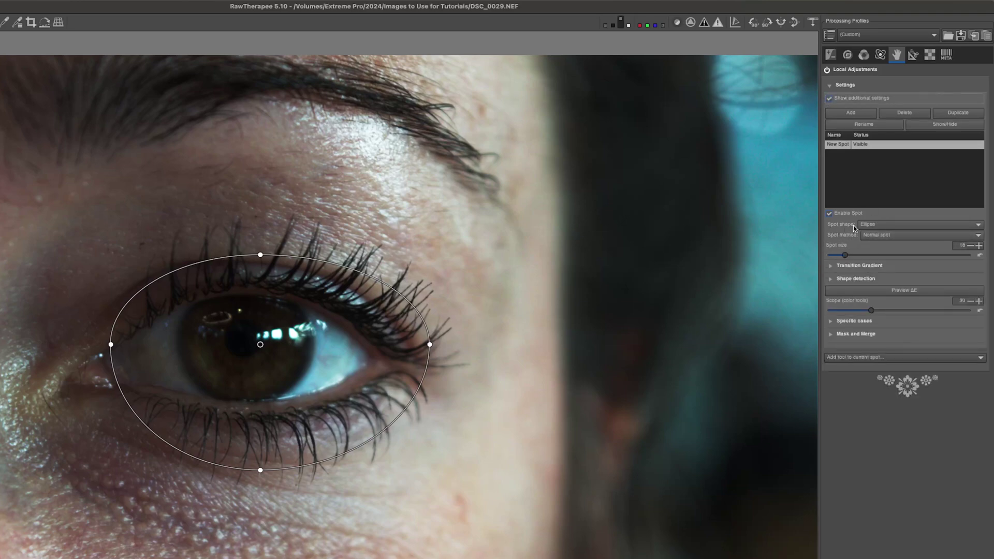
{"action": "left_click", "coordinate": [868, 226]}
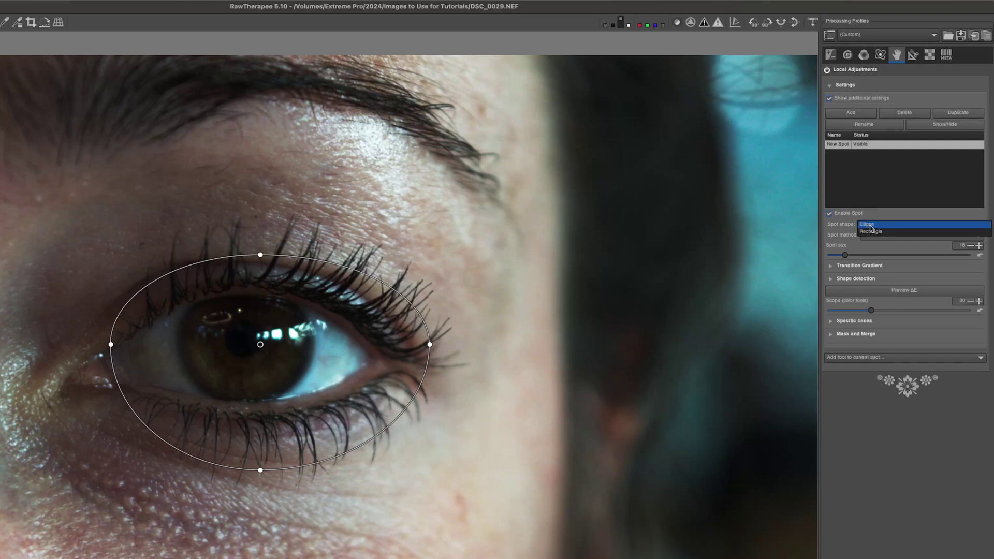
{"action": "left_click", "coordinate": [871, 232]}
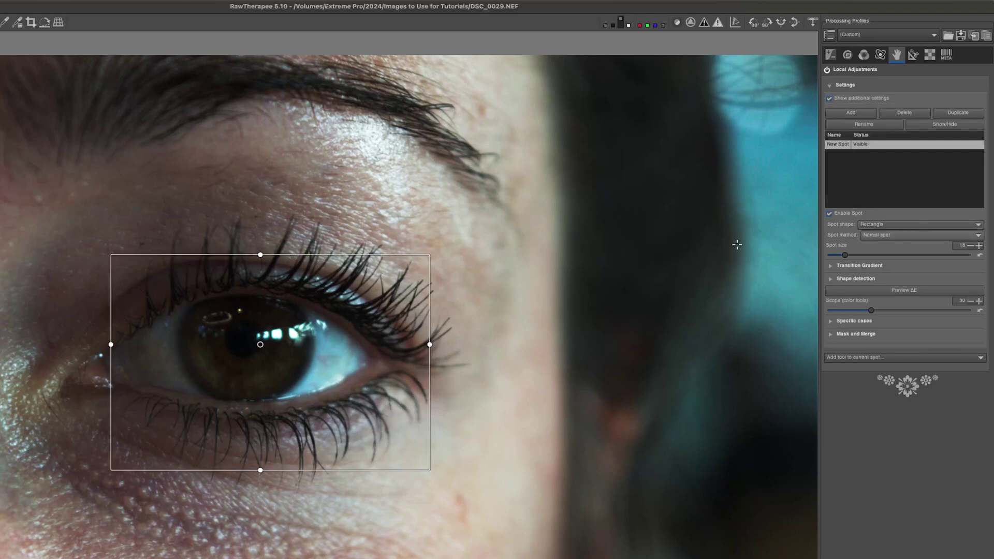
- Recentre the spot on the pupil with its upper edge at the upper lashes, and set the spot shape to Ellipse
{"action": "left_click_drag", "start_coordinate": [261, 255], "coordinate": [260, 208]}
{"action": "left_click_drag", "start_coordinate": [260, 345], "coordinate": [235, 340]}
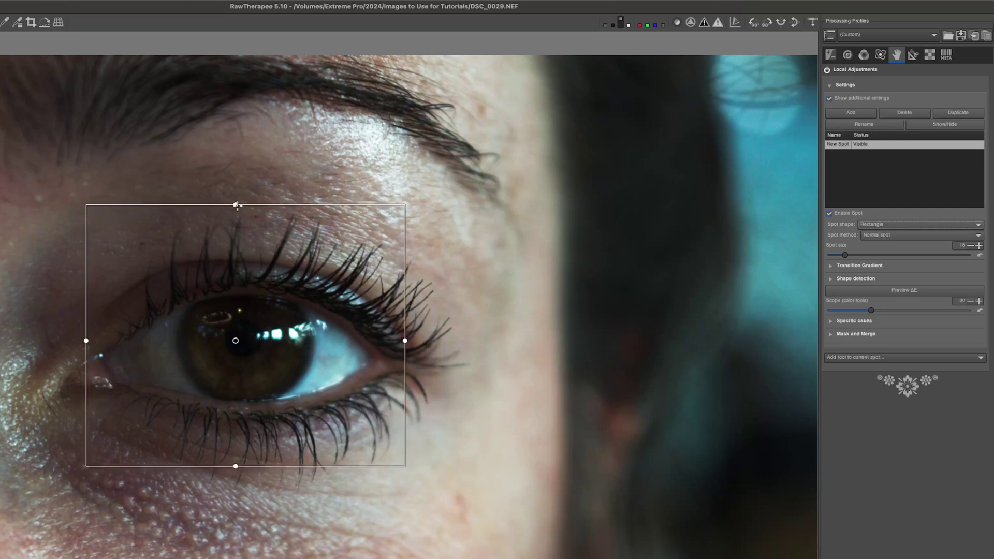
{"action": "left_click_drag", "start_coordinate": [235, 207], "coordinate": [238, 260]}
{"action": "left_click", "coordinate": [879, 224]}
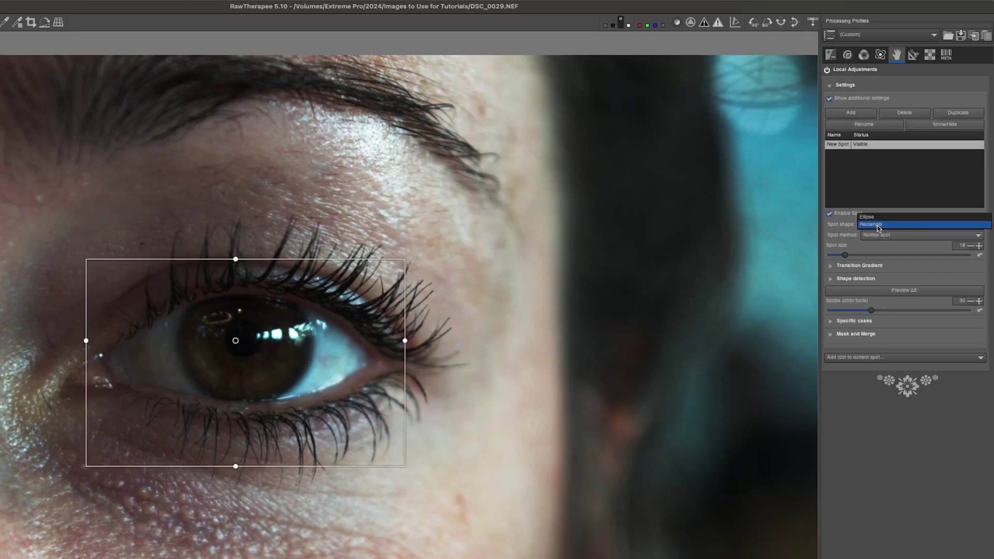
{"action": "left_click", "coordinate": [878, 217]}
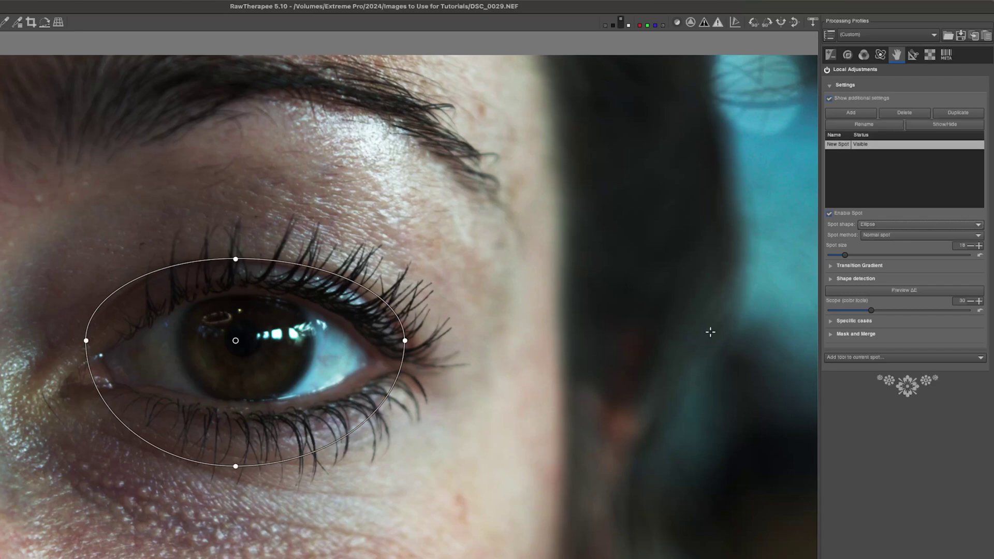
- Try the Full image and Excluding spot methods on the spot, and set its method back to Normal spot
{"action": "left_click", "coordinate": [896, 235]}
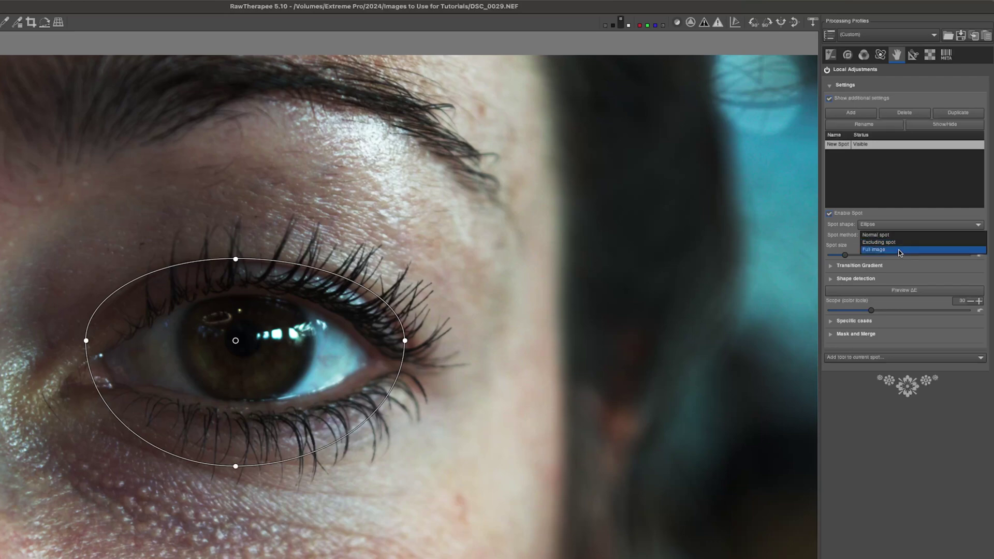
{"action": "left_click", "coordinate": [899, 251]}
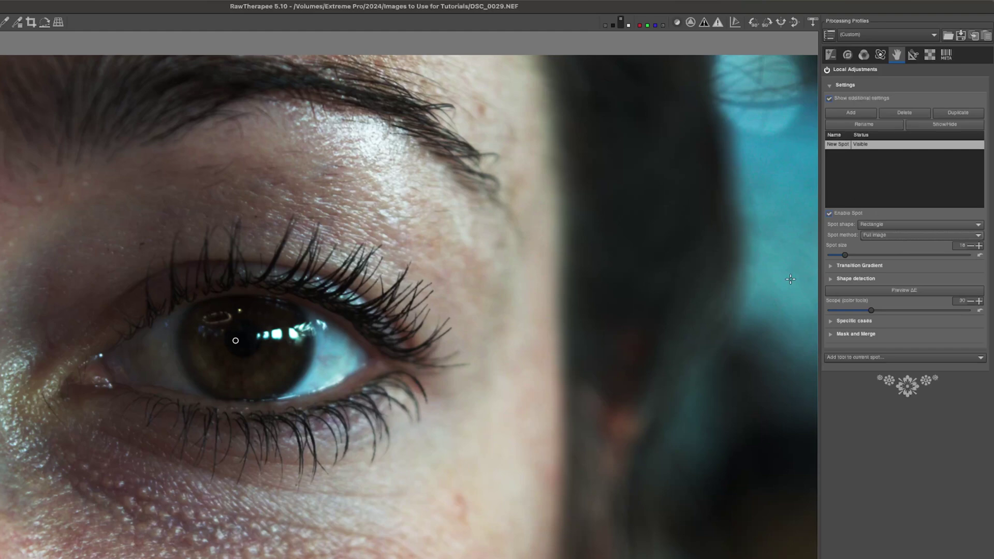
{"action": "left_click", "coordinate": [871, 235]}
{"action": "left_click", "coordinate": [880, 224]}
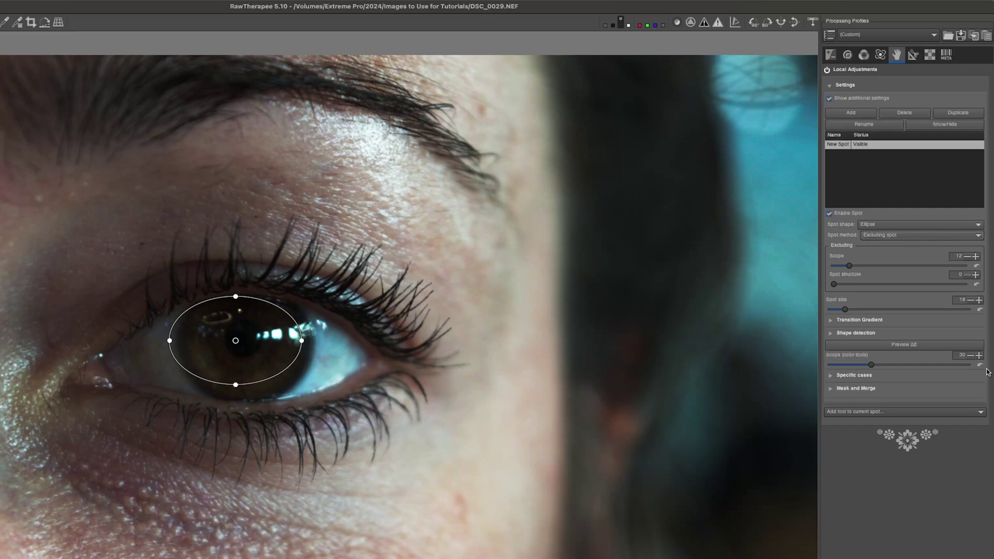
{"action": "left_click", "coordinate": [917, 236]}
{"action": "left_click", "coordinate": [908, 226]}
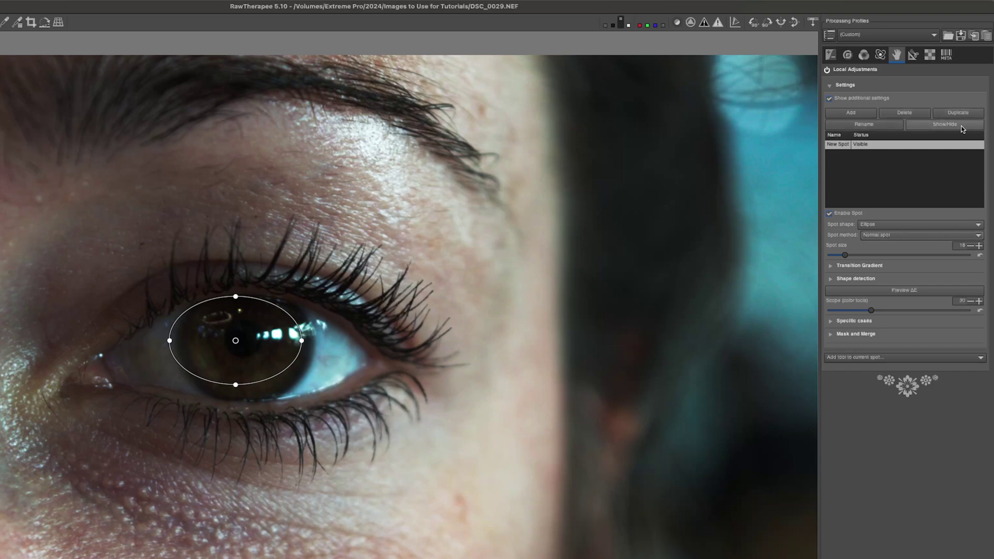
- Hide the spot and show it again, and rename it Eye Color Adjustment
{"action": "left_click", "coordinate": [940, 126]}
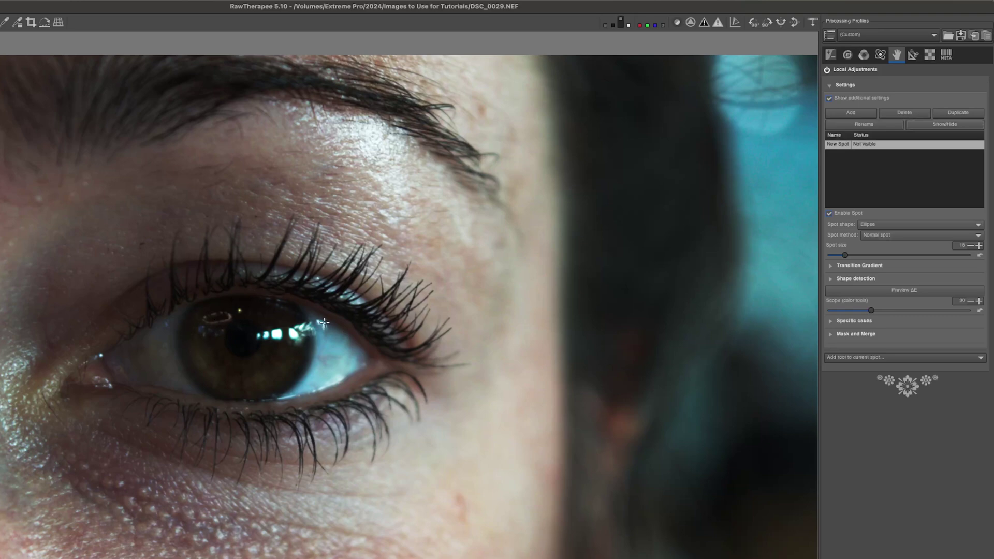
{"action": "left_click", "coordinate": [945, 125]}
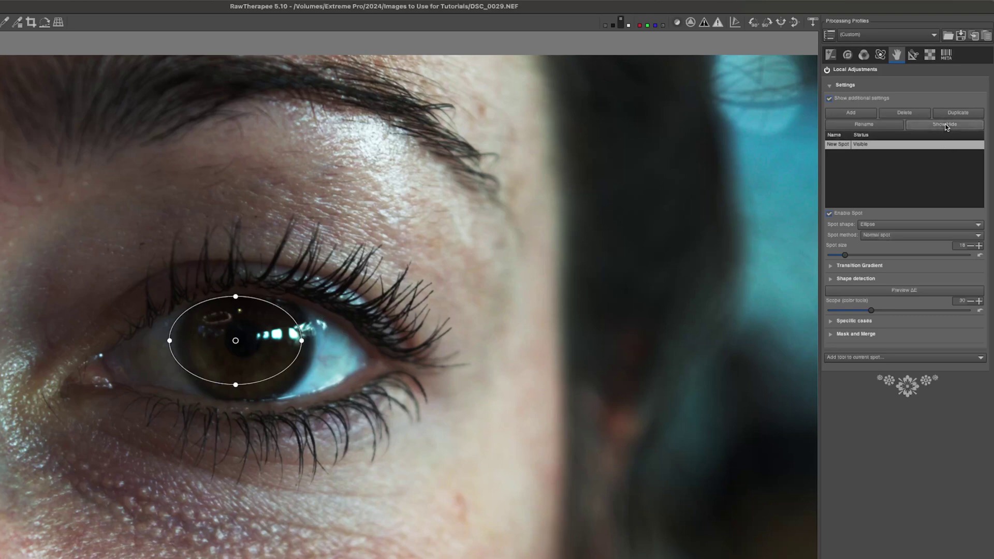
{"action": "left_click", "coordinate": [863, 124]}
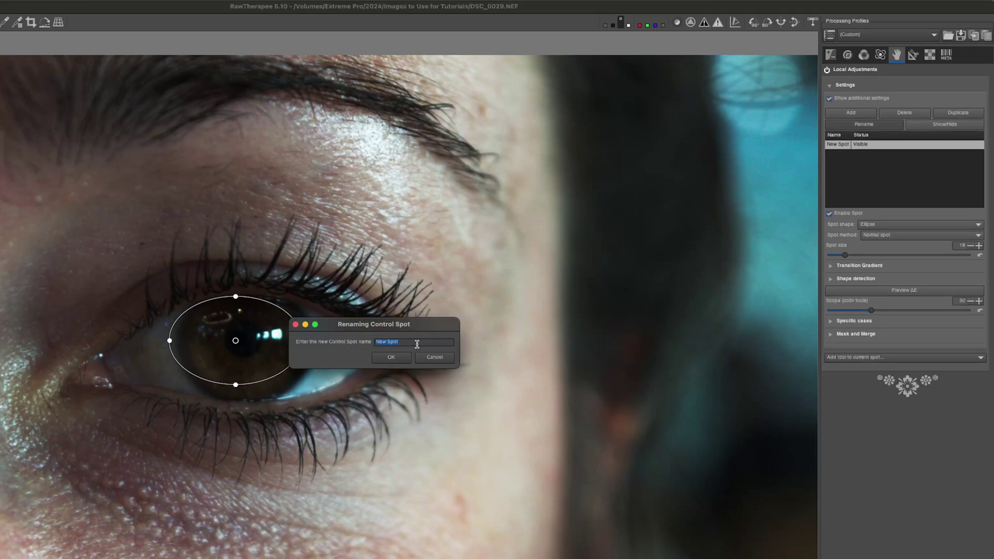
{"action": "type", "text": "Ey"}
{"action": "key", "text": "Return"}
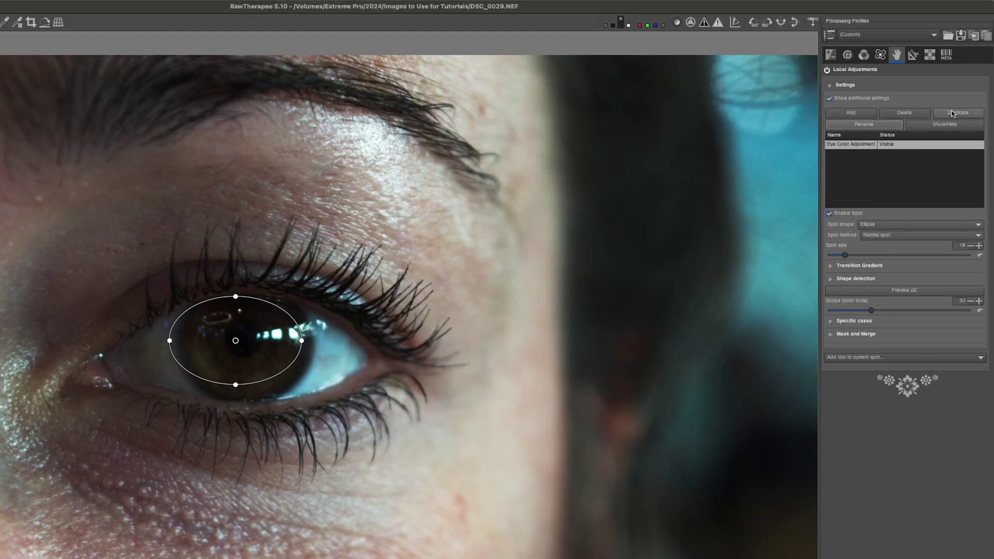
- Duplicate the Eye Color Adjustment spot and move the copy onto the upper eyelid below the eyebrow
{"action": "left_click", "coordinate": [952, 113]}
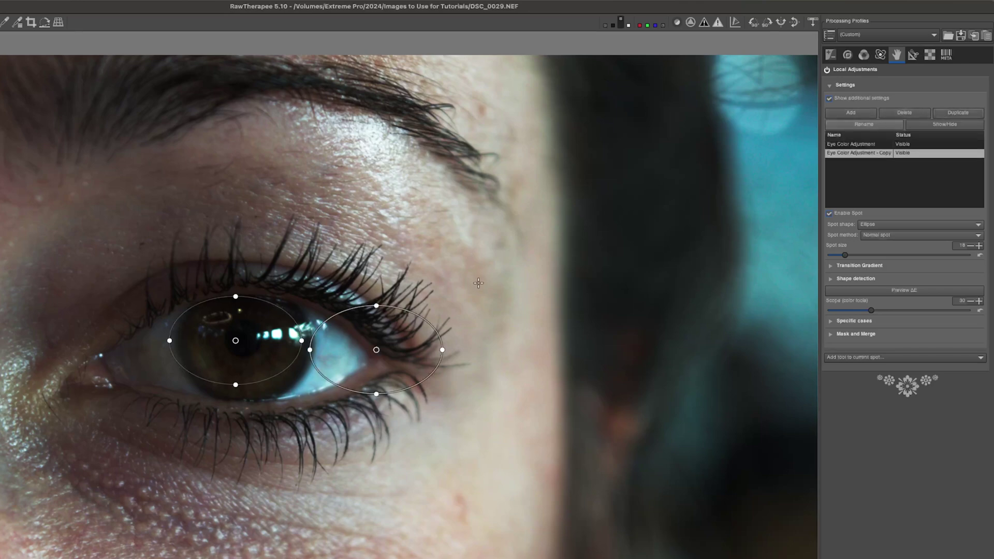
{"action": "left_click_drag", "start_coordinate": [377, 360], "coordinate": [379, 206]}
{"action": "left_click", "coordinate": [234, 339]}
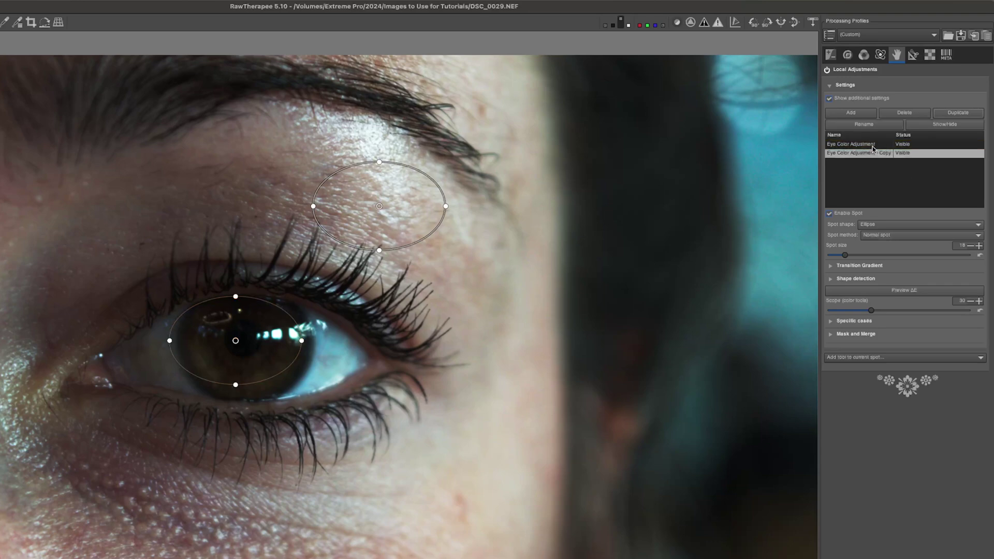
- Switch the selection between the original spot and its copy in both the spot list and the photo, and delete the copy
{"action": "left_click", "coordinate": [841, 145]}
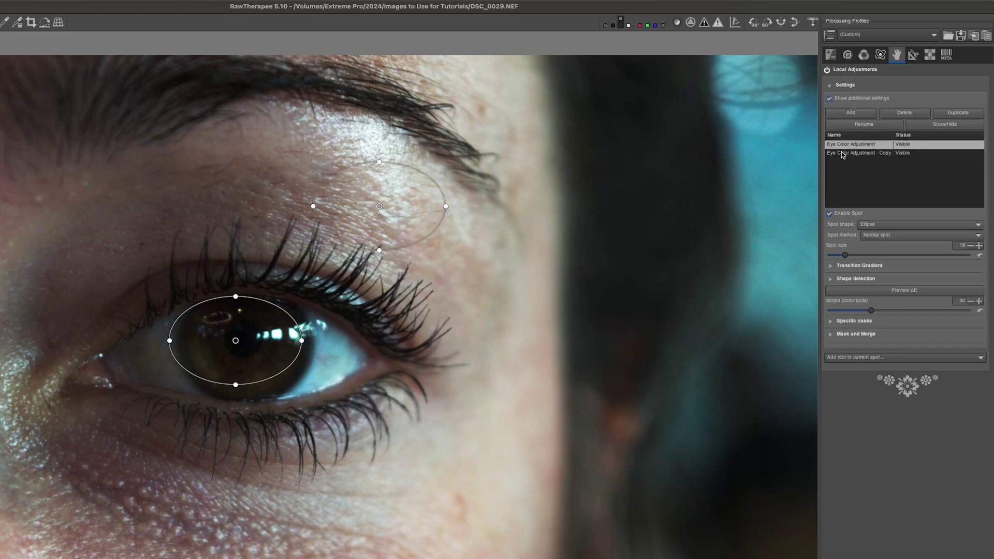
{"action": "left_click", "coordinate": [841, 153]}
{"action": "left_click", "coordinate": [841, 145]}
{"action": "left_click", "coordinate": [841, 152]}
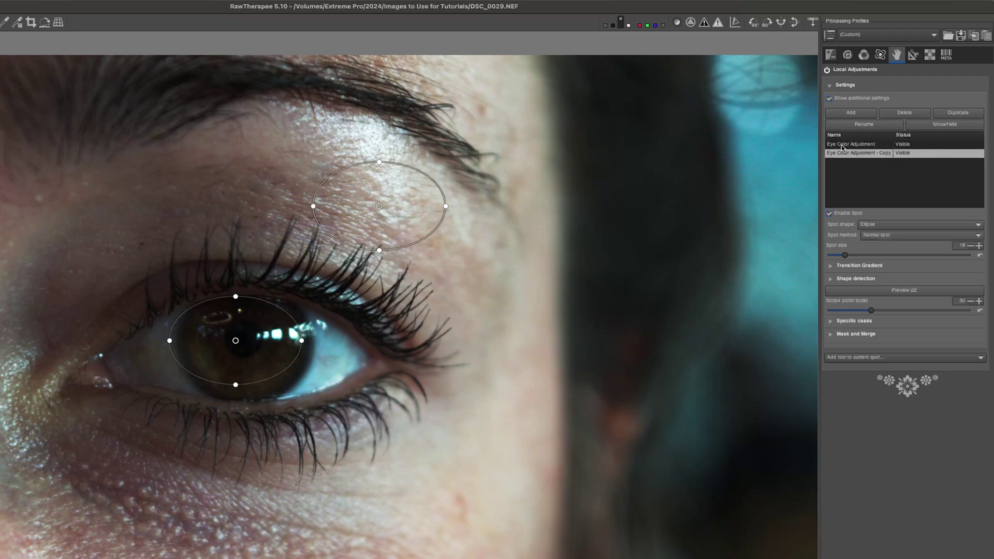
{"action": "left_click", "coordinate": [841, 145]}
{"action": "left_click", "coordinate": [380, 251]}
{"action": "left_click", "coordinate": [236, 340]}
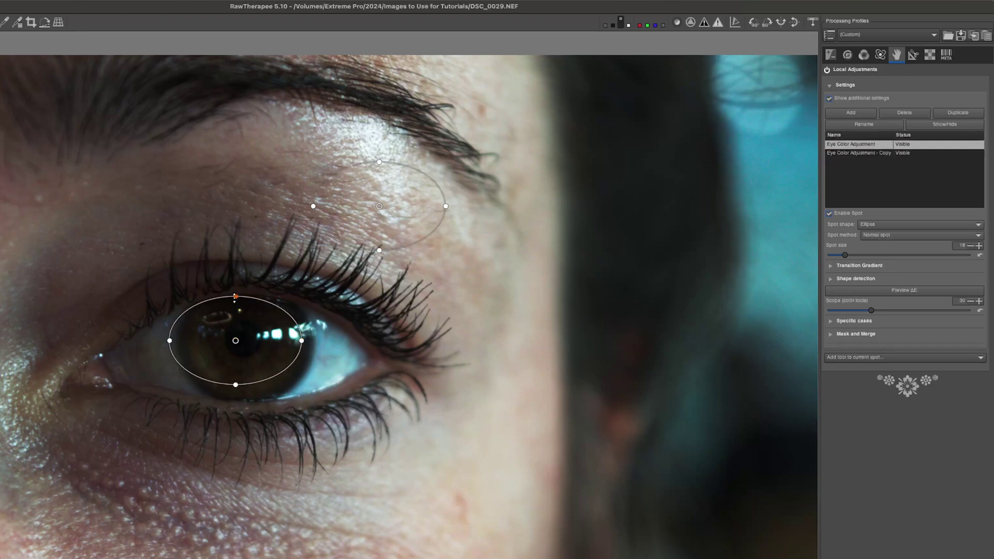
{"action": "left_click", "coordinate": [379, 250]}
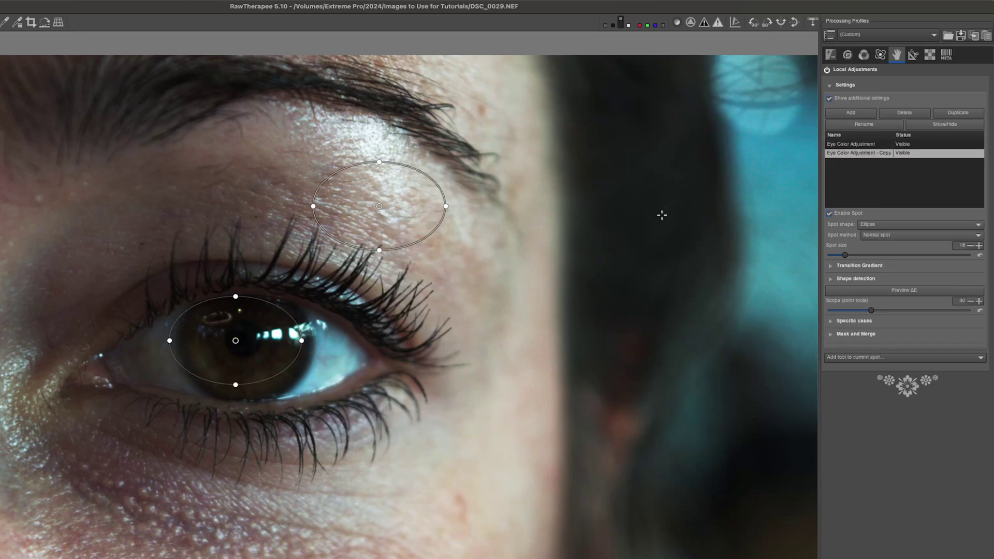
{"action": "left_click", "coordinate": [913, 114]}
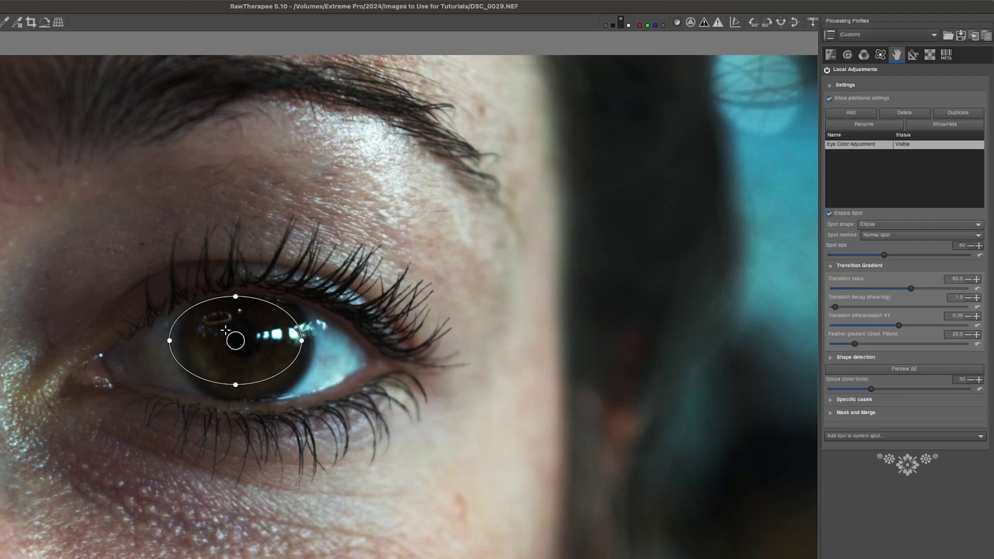
- Try a spot size of 2 and shift the spot slightly by its small centre point
{"action": "left_click", "coordinate": [928, 255]}
{"action": "left_click_drag", "start_coordinate": [929, 254], "coordinate": [968, 255]}
{"action": "left_click_drag", "start_coordinate": [221, 328], "coordinate": [207, 282]}
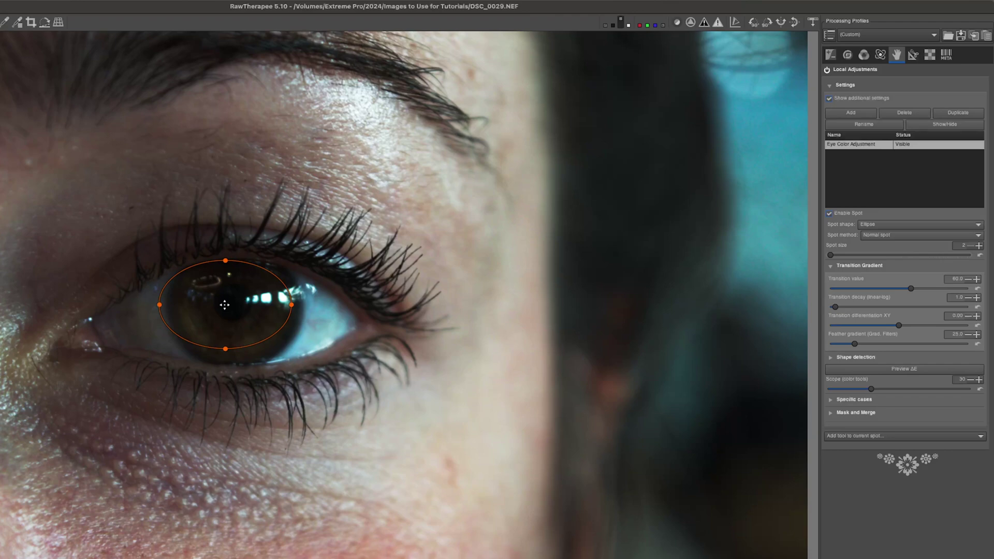
{"action": "left_click_drag", "start_coordinate": [226, 304], "coordinate": [227, 310]}
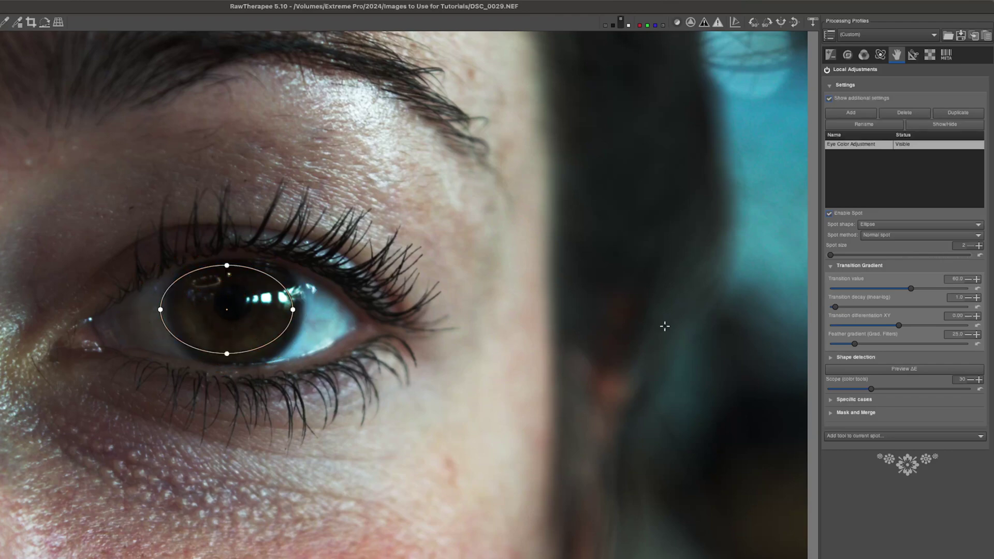
- Set the spot size to 150 and reposition the spot so its centre circle surrounds the pupil
{"action": "left_click_drag", "start_coordinate": [831, 255], "coordinate": [991, 254]}
{"action": "left_click_drag", "start_coordinate": [231, 310], "coordinate": [250, 307]}
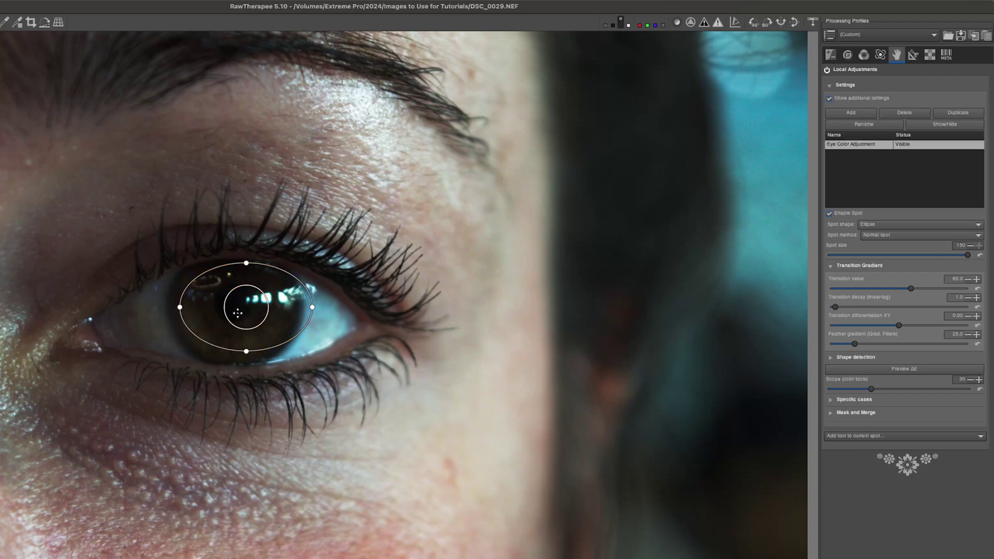
{"action": "left_click_drag", "start_coordinate": [237, 313], "coordinate": [223, 321]}
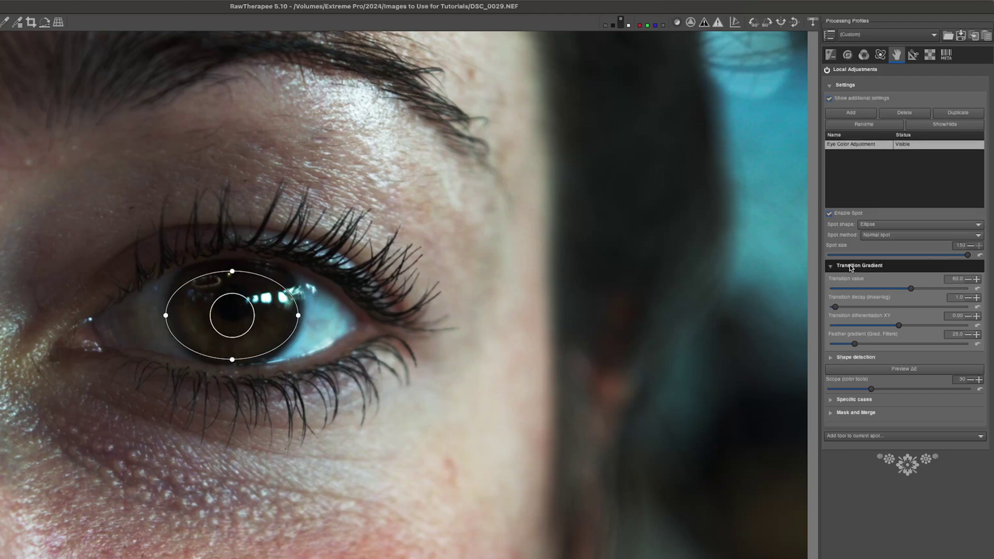
- Add the Color & Light tool to the spot and compare its color correction grid with the global Color Toning grid
{"action": "left_click", "coordinate": [873, 439]}
{"action": "left_click", "coordinate": [821, 313]}
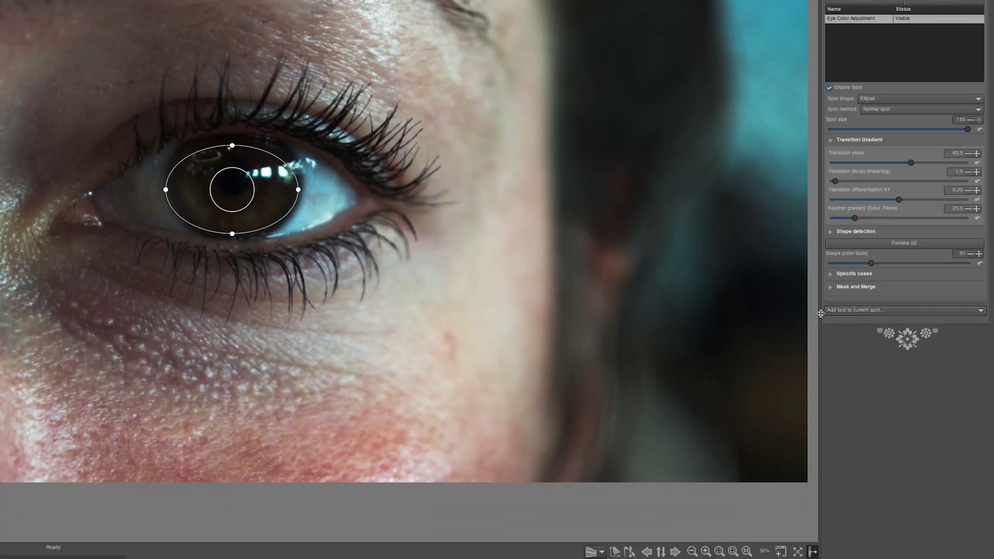
{"action": "left_click", "coordinate": [847, 311]}
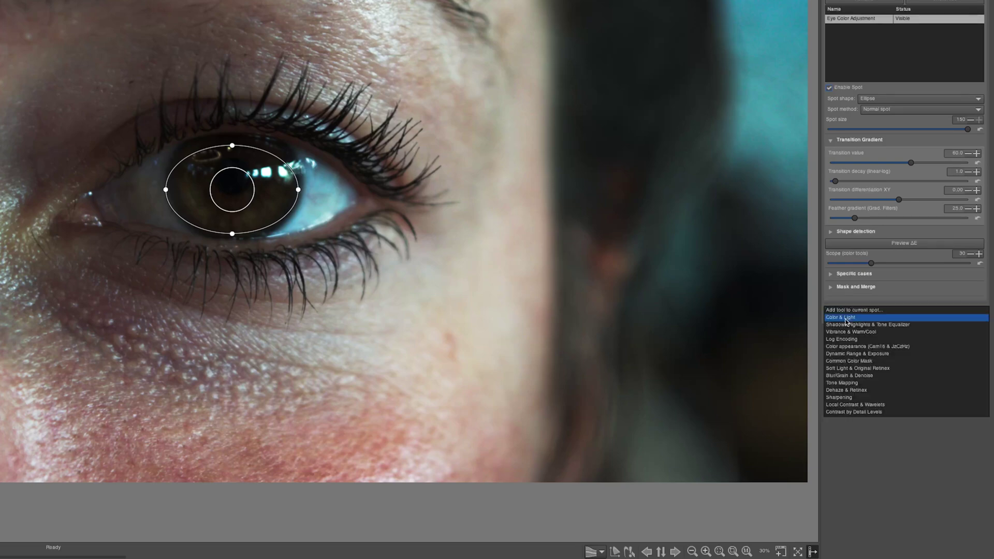
{"action": "left_click", "coordinate": [841, 318]}
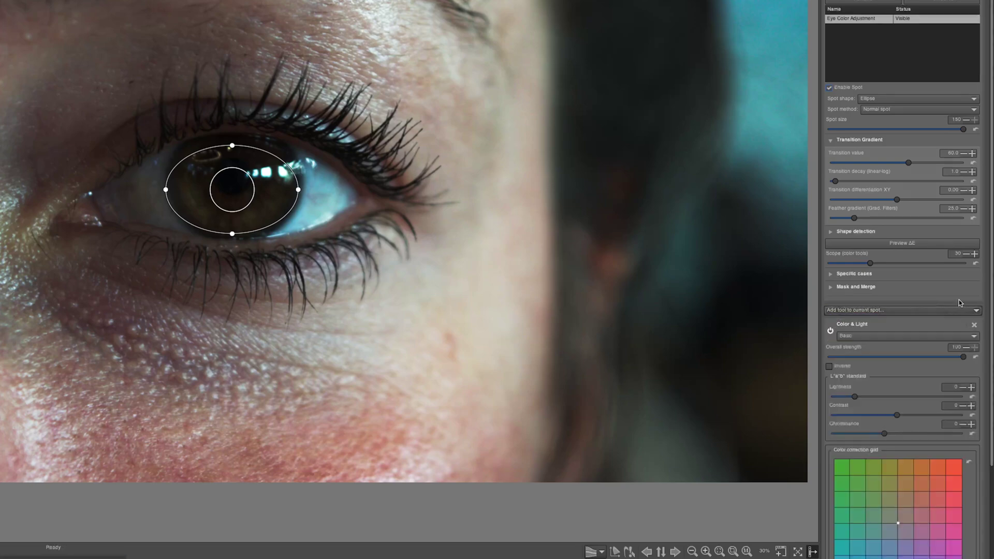
{"action": "scroll", "coordinate": [992, 254], "scroll_direction": "down", "scroll_amount": 4}
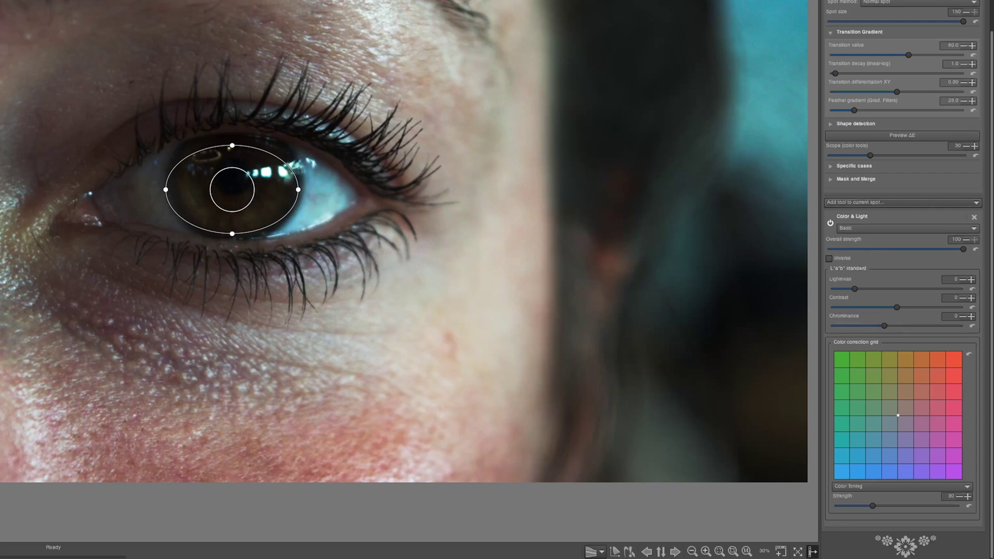
{"action": "key", "text": "alt+c"}
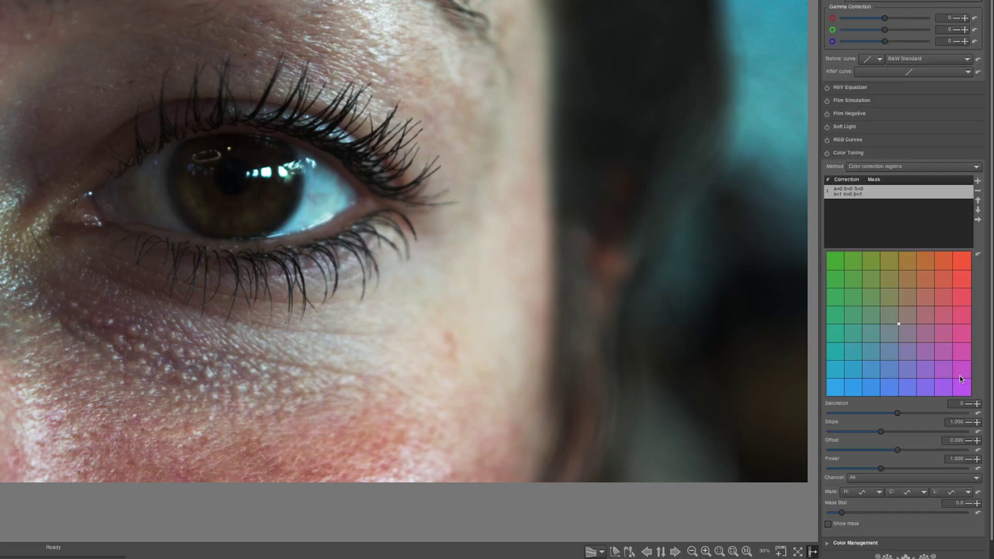
{"action": "key", "text": "alt+o"}
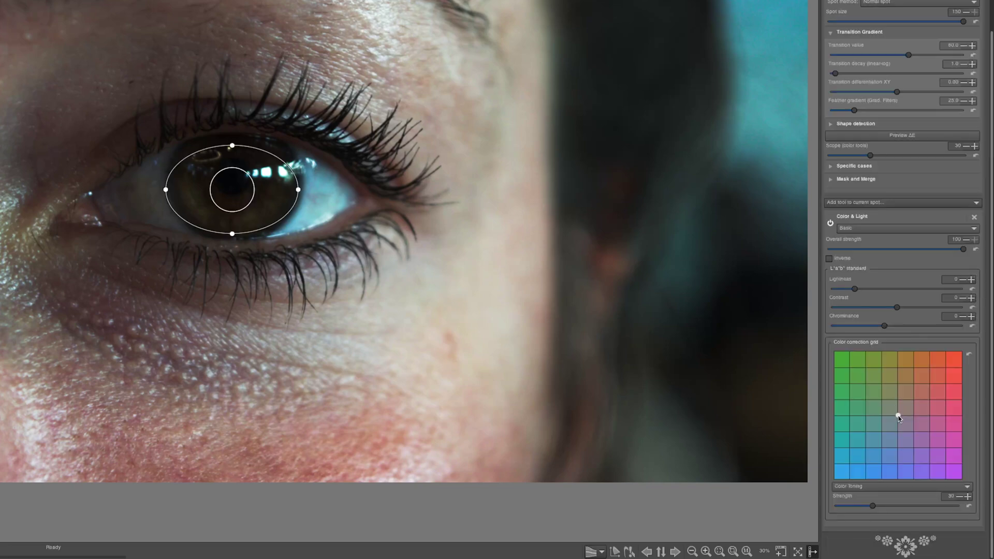
- Shift the Color & Light correction grid's highlight point to the far green corner and set Lightness to 500
{"action": "left_click_drag", "start_coordinate": [898, 418], "coordinate": [841, 361]}
{"action": "left_click_drag", "start_coordinate": [855, 289], "coordinate": [972, 294]}
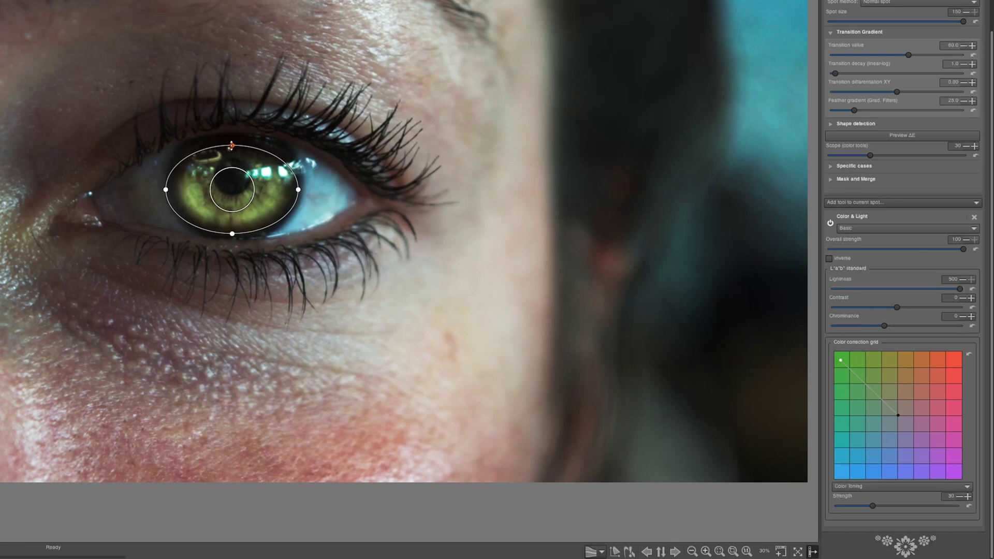
- Recentre the spot on the pupil and refit its ellipse closely around the iris on all four sides
{"action": "left_click_drag", "start_coordinate": [232, 147], "coordinate": [232, 127]}
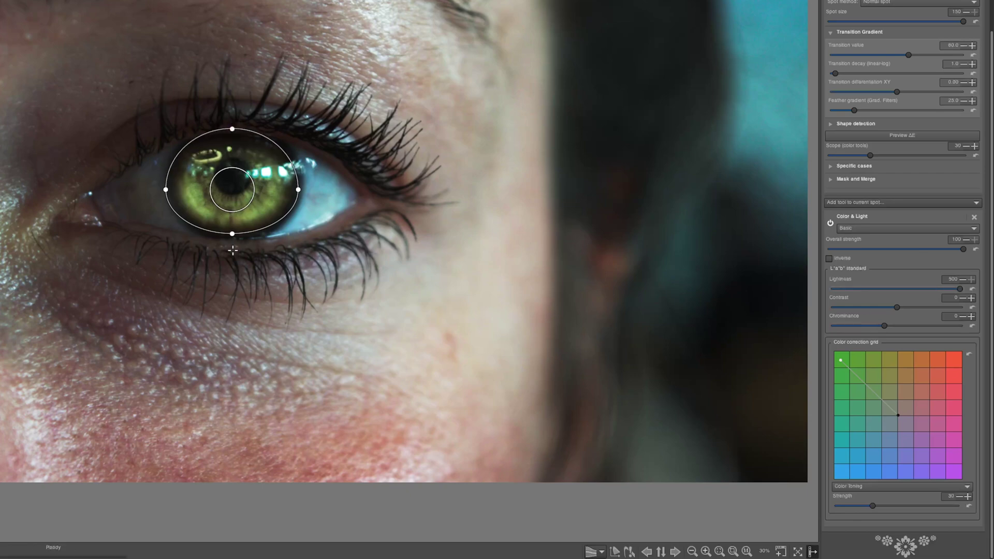
{"action": "left_click_drag", "start_coordinate": [232, 235], "coordinate": [232, 238]}
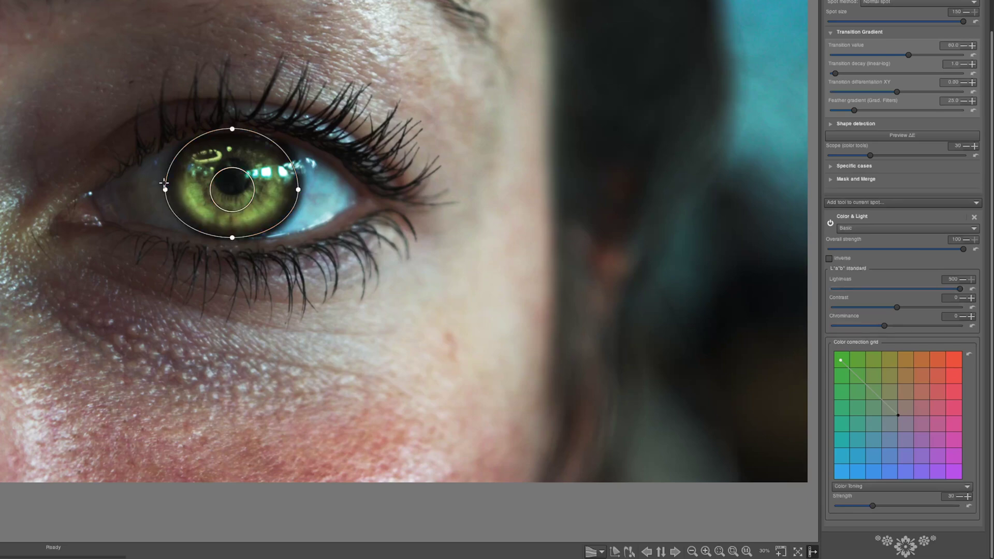
{"action": "left_click_drag", "start_coordinate": [237, 190], "coordinate": [238, 178]}
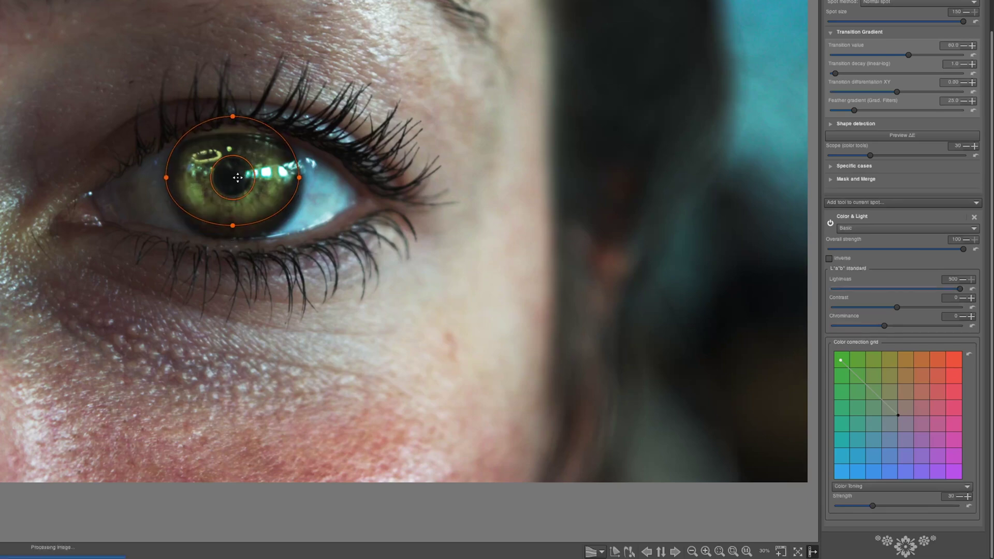
{"action": "left_click_drag", "start_coordinate": [232, 226], "coordinate": [232, 249]}
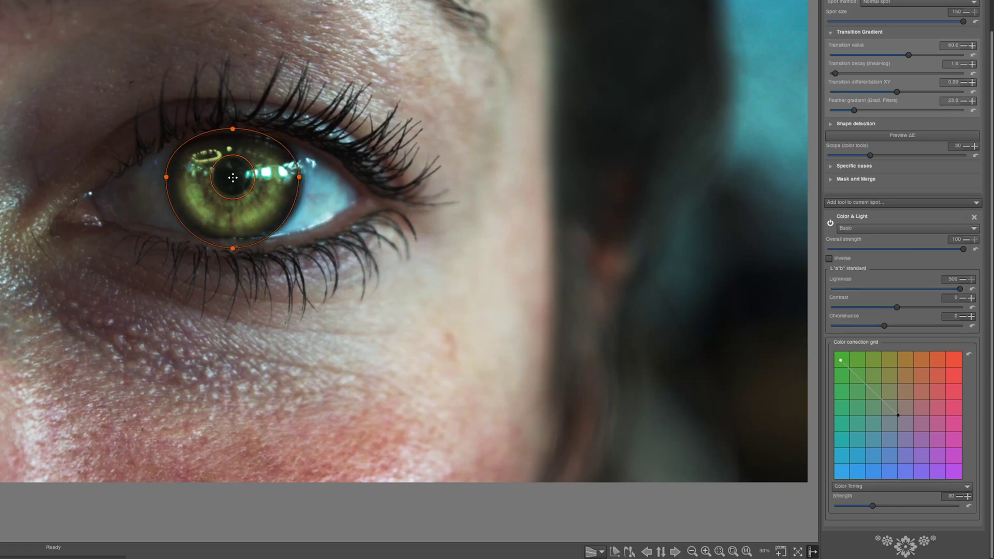
{"action": "mouse_move", "coordinate": [166, 177]}
{"action": "left_mouse_down"}
{"action": "mouse_move", "coordinate": [177, 177]}
{"action": "mouse_move", "coordinate": [115, 177]}
{"action": "mouse_move", "coordinate": [157, 177]}
{"action": "left_mouse_up"}
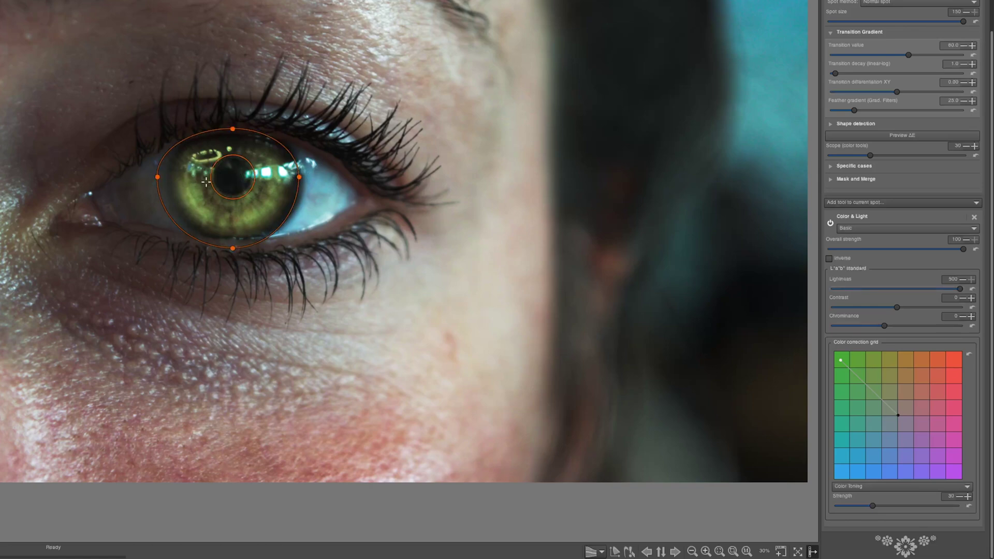
{"action": "left_click_drag", "start_coordinate": [156, 176], "coordinate": [164, 178]}
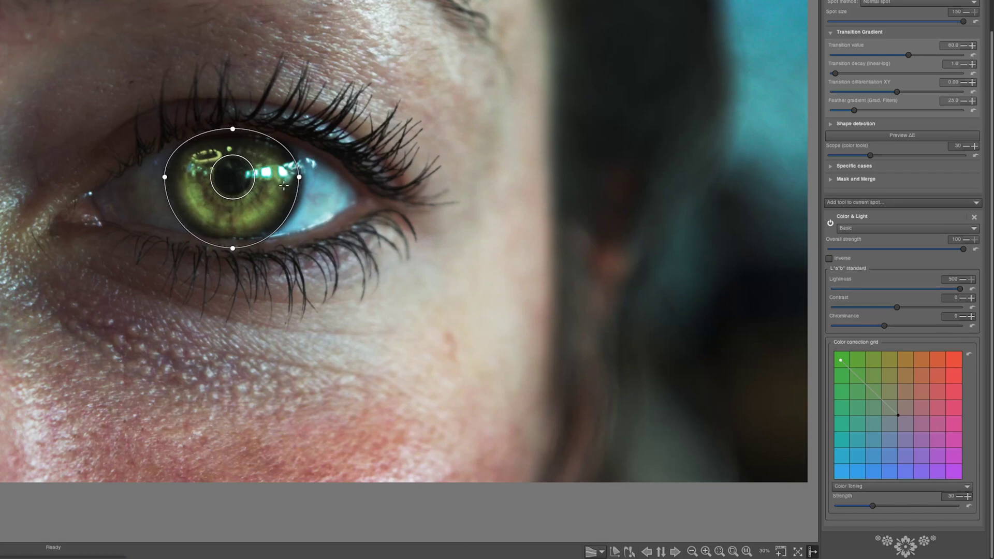
{"action": "left_click_drag", "start_coordinate": [299, 177], "coordinate": [305, 178]}
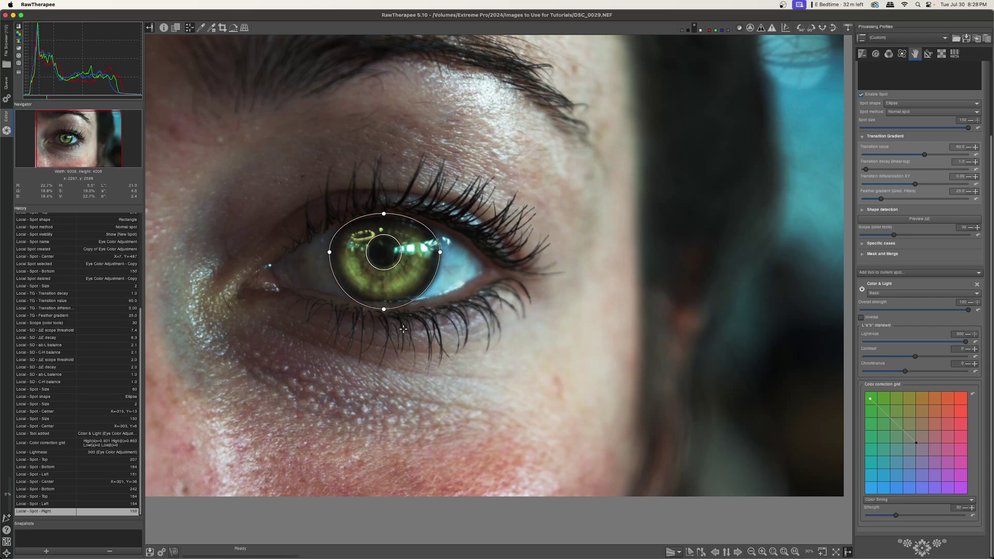
- Widen the spot's ellipse beyond both sides of the iris and raise its upper edge towards the upper lashes
{"action": "left_click", "coordinate": [386, 312]}
{"action": "left_click_drag", "start_coordinate": [330, 253], "coordinate": [326, 252]}
{"action": "left_click_drag", "start_coordinate": [439, 252], "coordinate": [446, 252]}
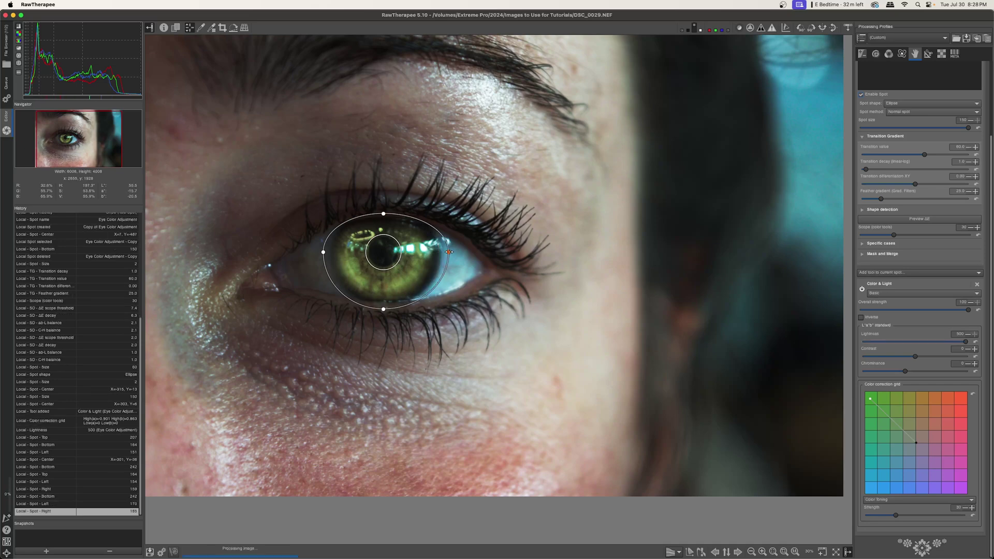
{"action": "left_click_drag", "start_coordinate": [384, 213], "coordinate": [383, 203]}
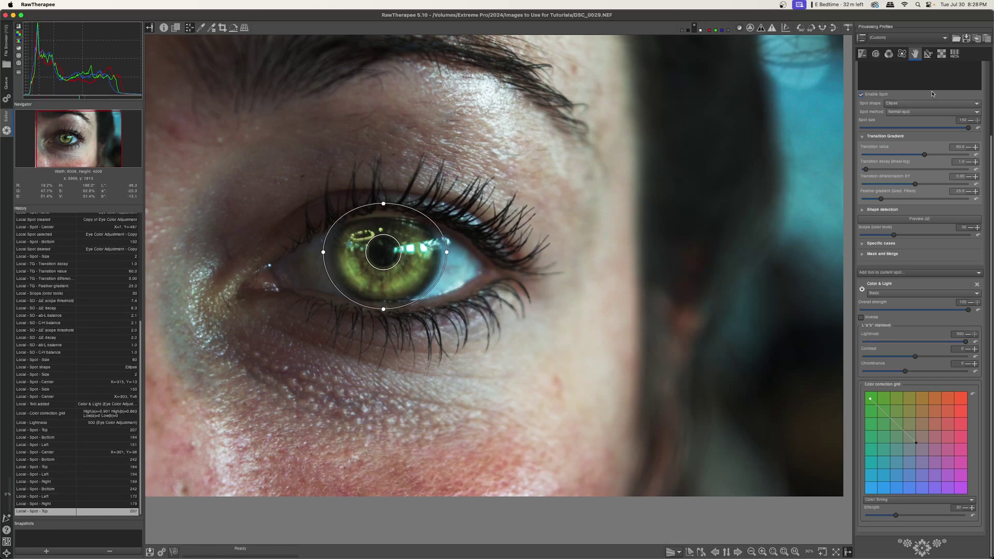
- Hide the adjustment spot's outline on the photo so the iris can be judged unobstructed
{"action": "scroll", "coordinate": [932, 94], "scroll_direction": "up", "scroll_amount": 3}
{"action": "left_click", "coordinate": [942, 112]}
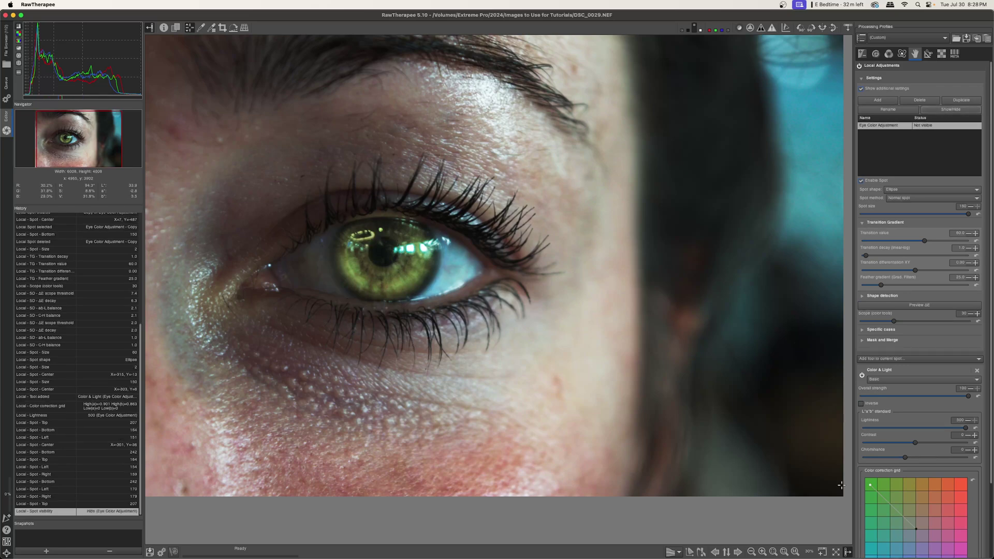
{"action": "scroll", "coordinate": [901, 491], "scroll_direction": "down", "scroll_amount": 3}
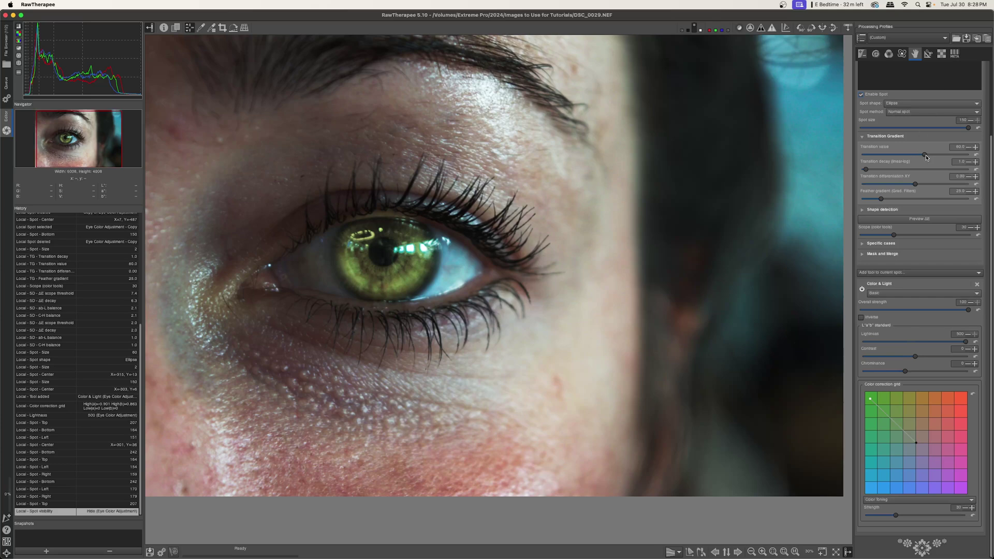
- Try the spot's Transition value across its range between 100 and 2, and reset it to 60
{"action": "left_click_drag", "start_coordinate": [924, 154], "coordinate": [992, 158]}
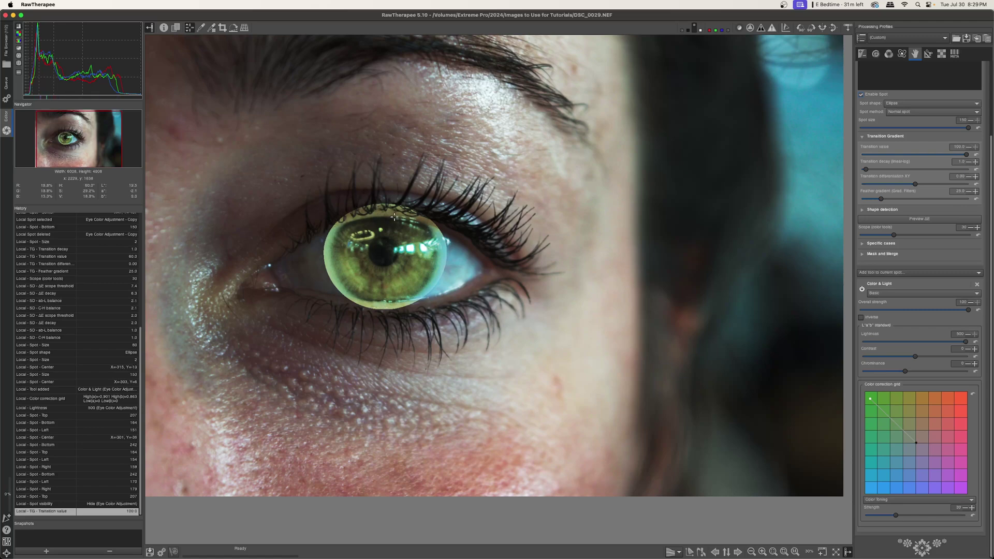
{"action": "left_click_drag", "start_coordinate": [971, 156], "coordinate": [863, 154]}
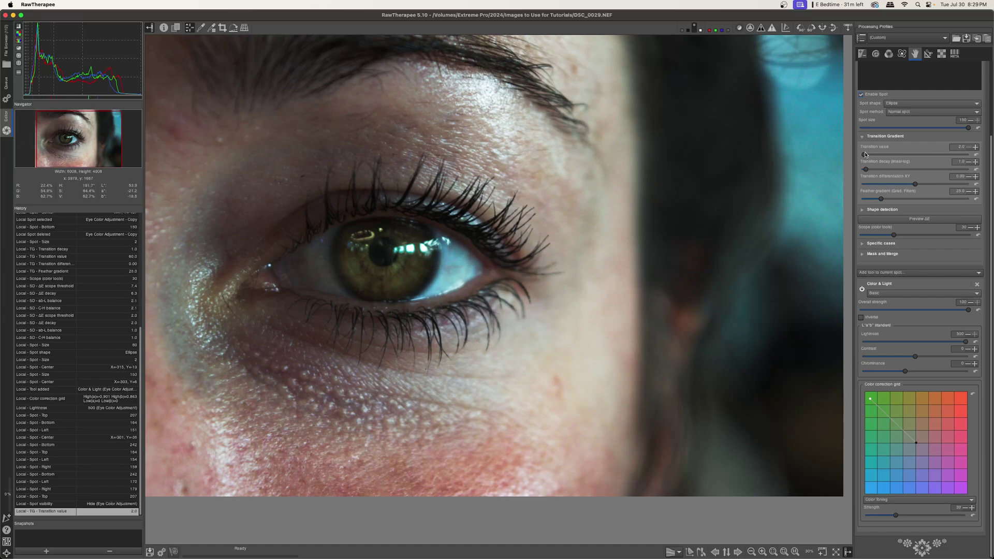
{"action": "left_click_drag", "start_coordinate": [863, 154], "coordinate": [916, 155]}
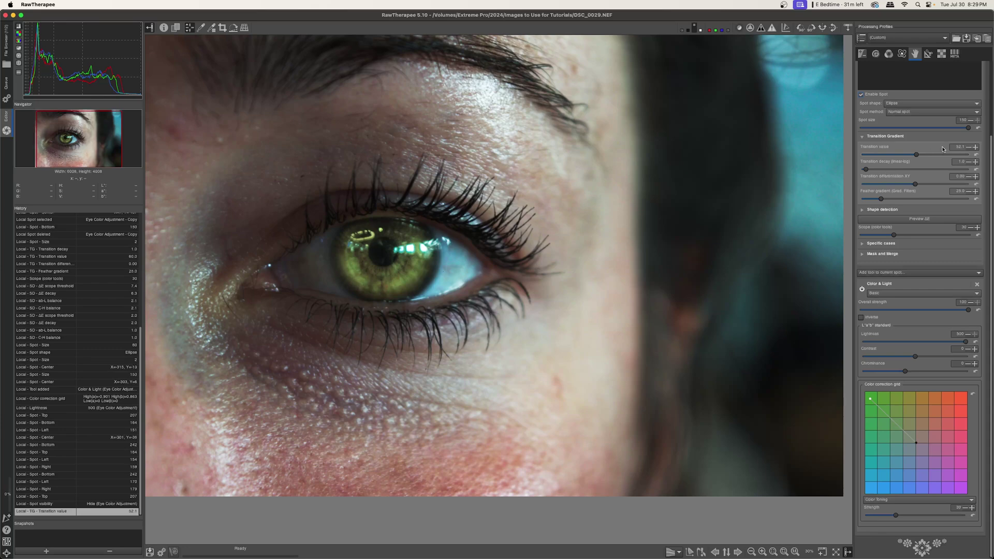
{"action": "left_click_drag", "start_coordinate": [915, 154], "coordinate": [992, 157]}
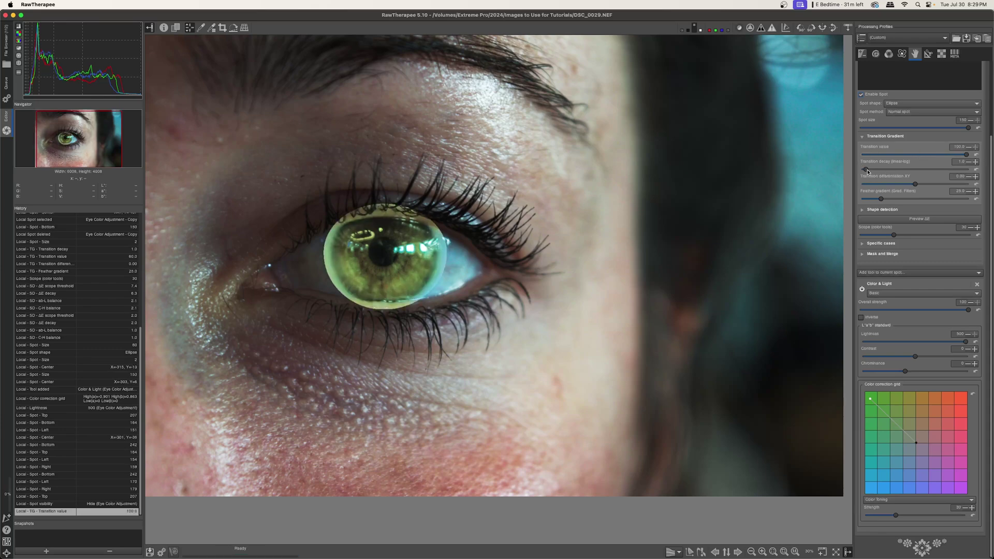
{"action": "left_click_drag", "start_coordinate": [867, 171], "coordinate": [891, 155]}
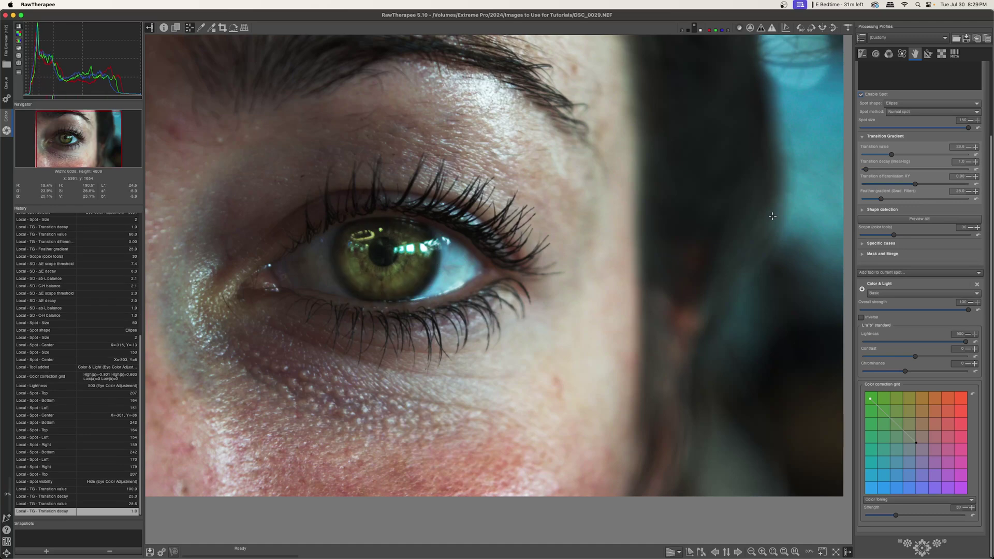
{"action": "left_click", "coordinate": [976, 154]}
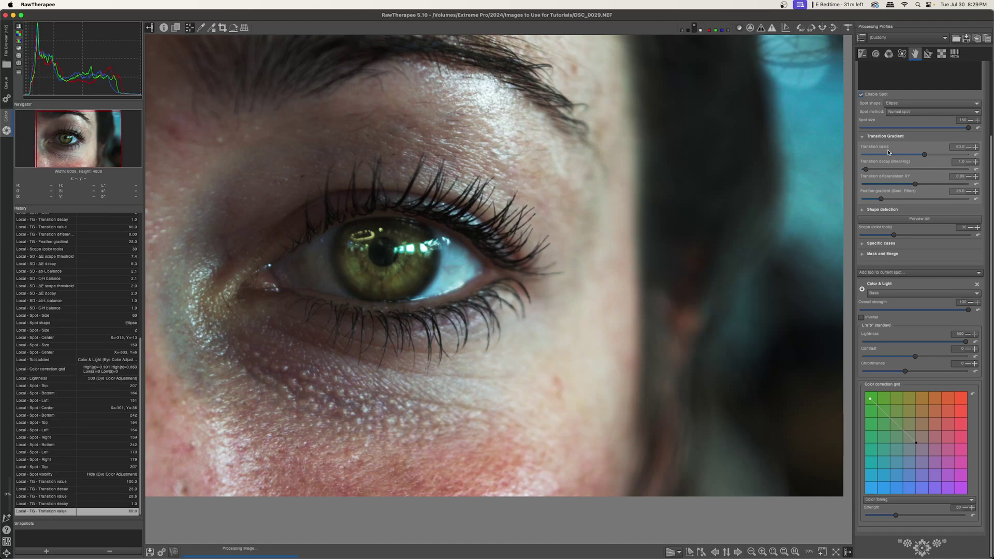
- Try Transition decay at 25 and Transition differentiation XY at both extremes, returning them to 1.0 and 0.00
{"action": "left_click_drag", "start_coordinate": [865, 169], "coordinate": [966, 170]}
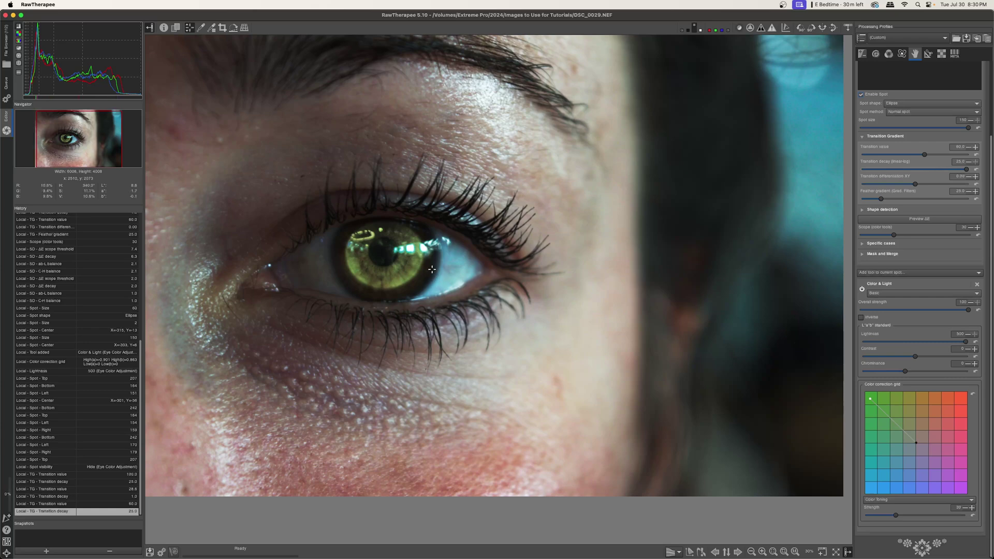
{"action": "left_click_drag", "start_coordinate": [966, 169], "coordinate": [865, 169]}
{"action": "left_click", "coordinate": [906, 184]}
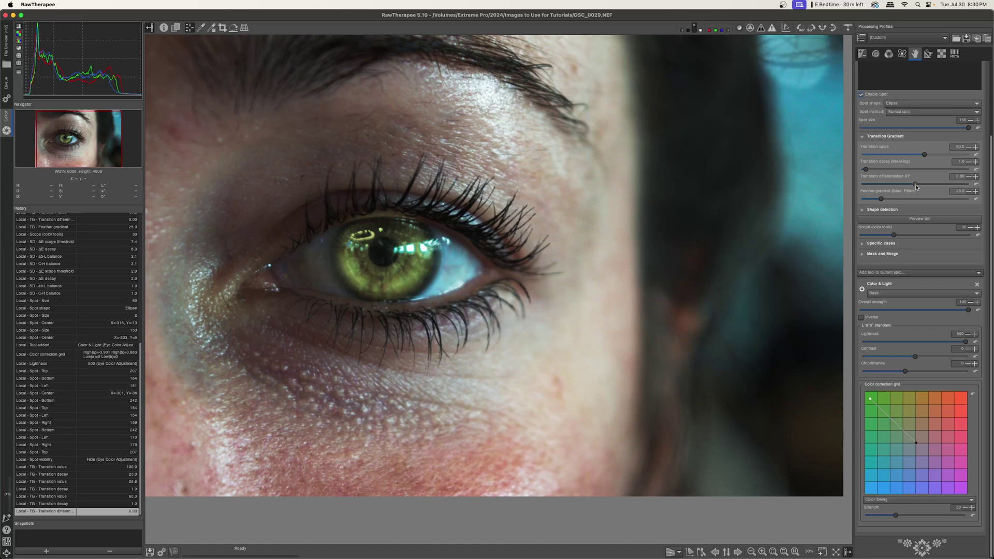
{"action": "left_click_drag", "start_coordinate": [916, 184], "coordinate": [974, 186]}
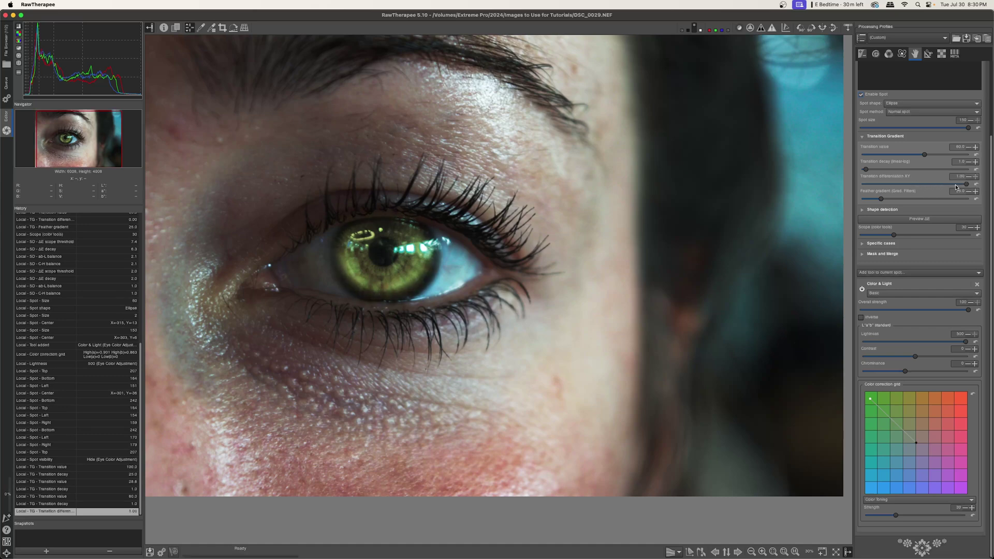
{"action": "left_click_drag", "start_coordinate": [967, 184], "coordinate": [829, 189]}
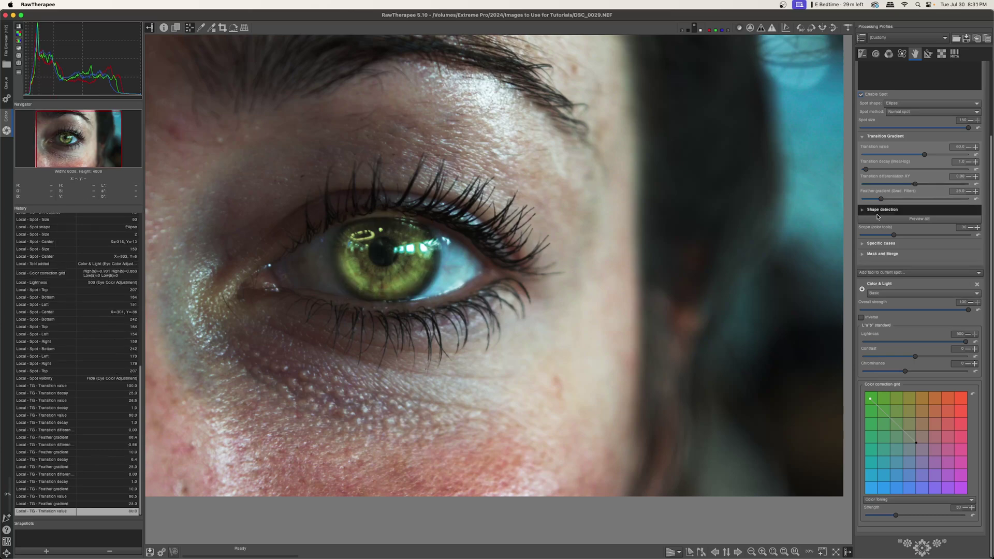
- Try the spot's Feather gradient at about 65 and reset it to 25
{"action": "left_click_drag", "start_coordinate": [882, 199], "coordinate": [927, 205]}
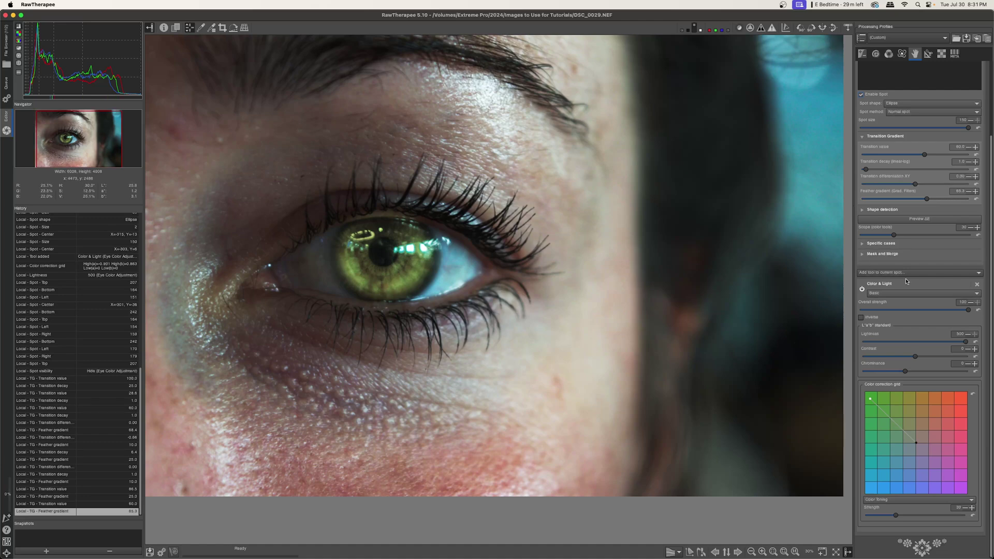
{"action": "left_click", "coordinate": [976, 199]}
{"action": "left_click", "coordinate": [977, 199]}
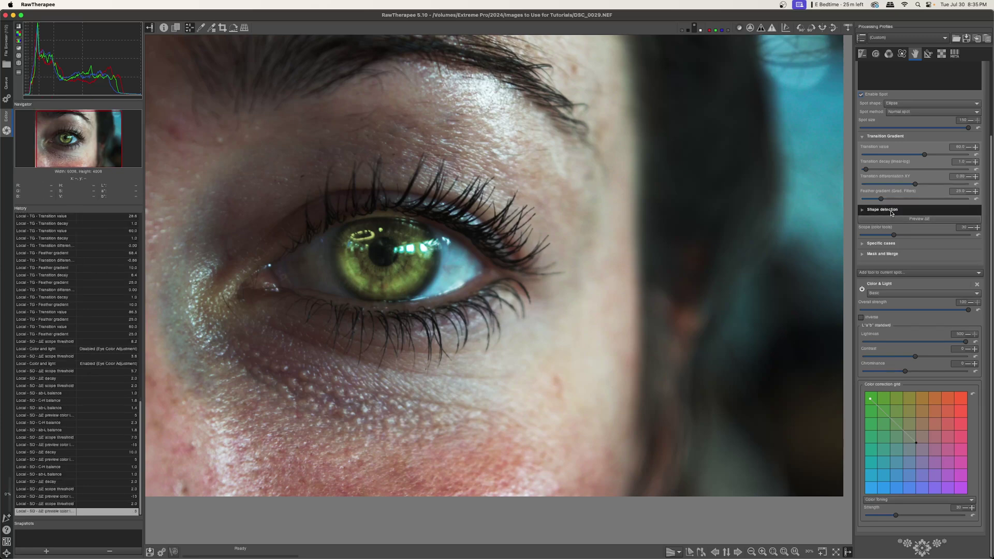
- Expand the Shape detection settings, preview the spot's ΔE, and compare the preview color intensity at 15 and 5
{"action": "left_click", "coordinate": [875, 210]}
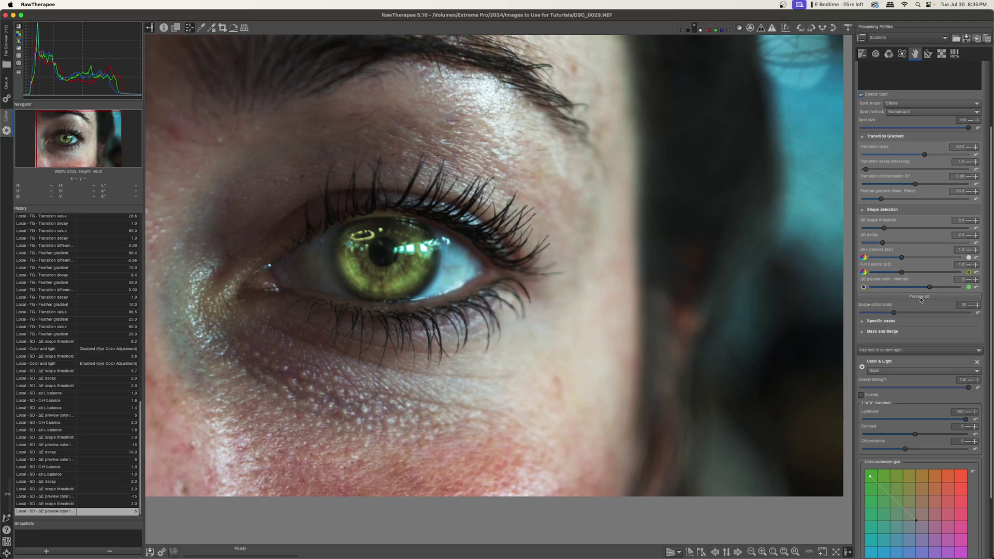
{"action": "left_click", "coordinate": [920, 297]}
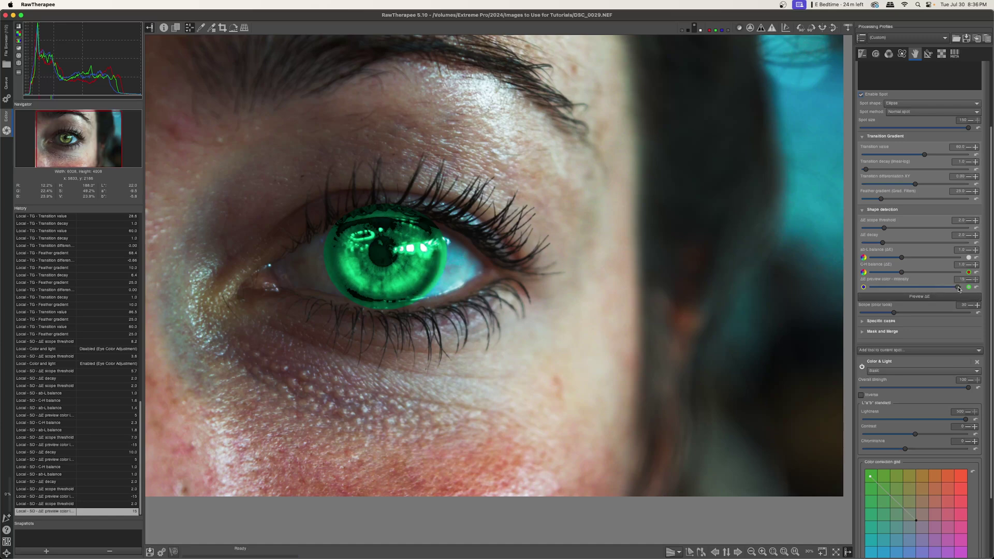
{"action": "mouse_move", "coordinate": [932, 291]}
{"action": "left_mouse_down"}
{"action": "mouse_move", "coordinate": [863, 290]}
{"action": "mouse_move", "coordinate": [958, 291]}
{"action": "mouse_move", "coordinate": [918, 293]}
{"action": "mouse_move", "coordinate": [930, 290]}
{"action": "left_mouse_up"}
- Try a ΔE scope threshold of 7.1 and a range of ΔE decay values from 0.8 to about 7.5
{"action": "left_click_drag", "start_coordinate": [884, 228], "coordinate": [938, 230]}
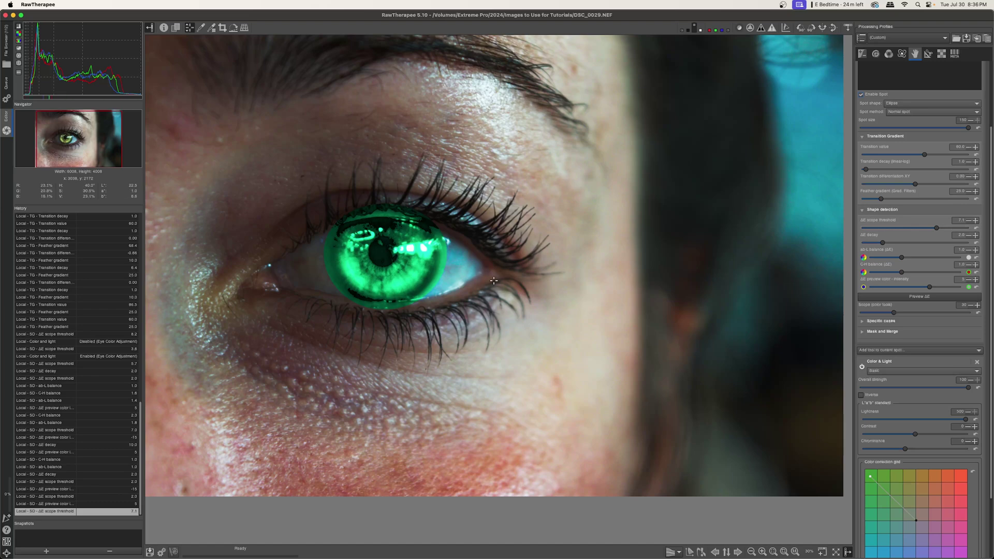
{"action": "left_click_drag", "start_coordinate": [882, 243], "coordinate": [909, 243]}
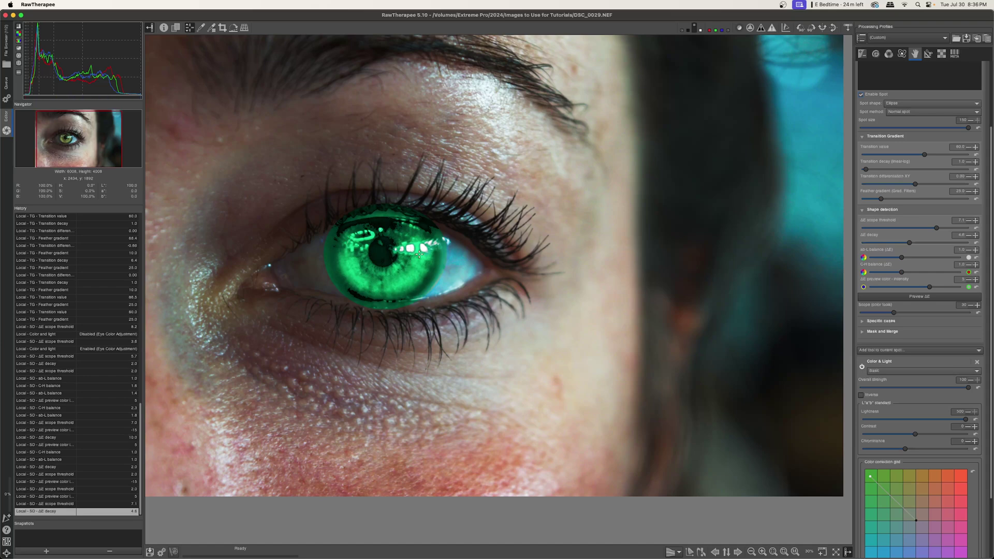
{"action": "left_click_drag", "start_coordinate": [907, 242], "coordinate": [870, 242]}
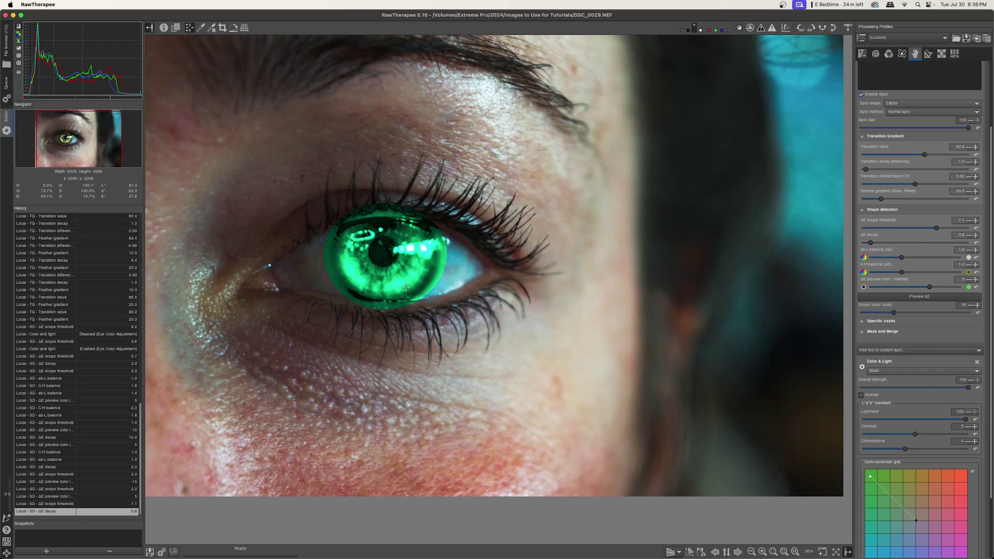
{"action": "left_click_drag", "start_coordinate": [871, 243], "coordinate": [940, 243]}
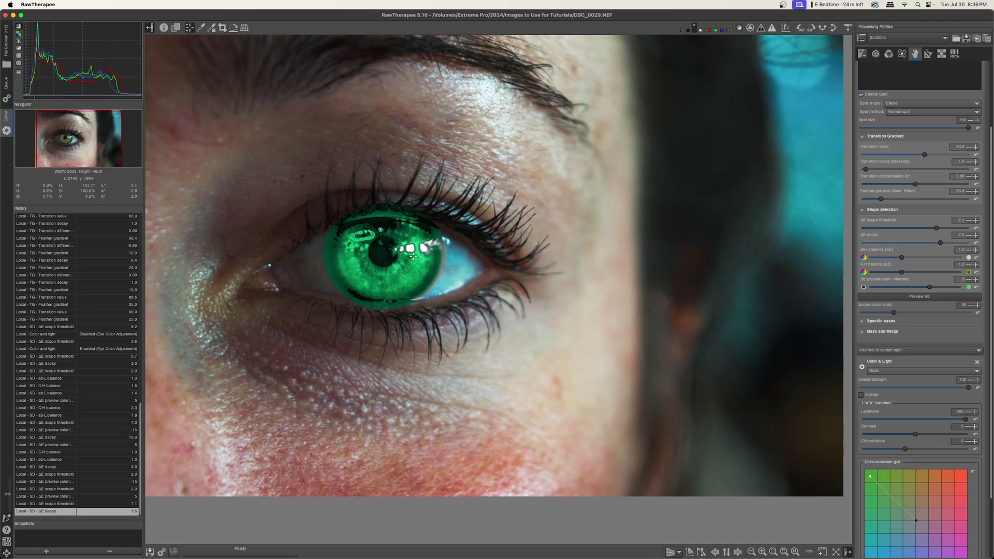
- Try the ab-L balance at 2.4 and 0.3, and return it to 1.0
{"action": "left_click", "coordinate": [966, 262]}
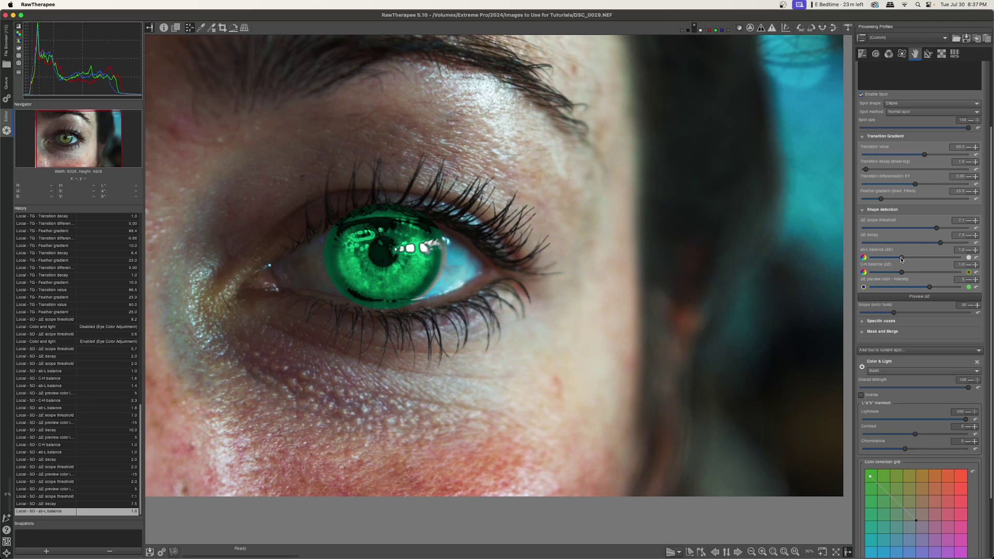
{"action": "left_click_drag", "start_coordinate": [901, 257], "coordinate": [953, 257]}
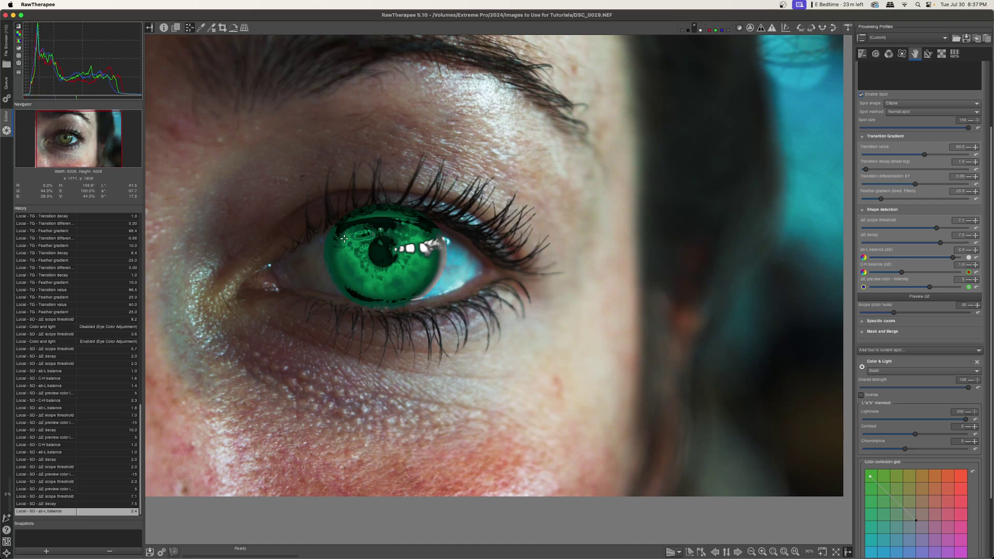
{"action": "left_click_drag", "start_coordinate": [953, 257], "coordinate": [877, 261]}
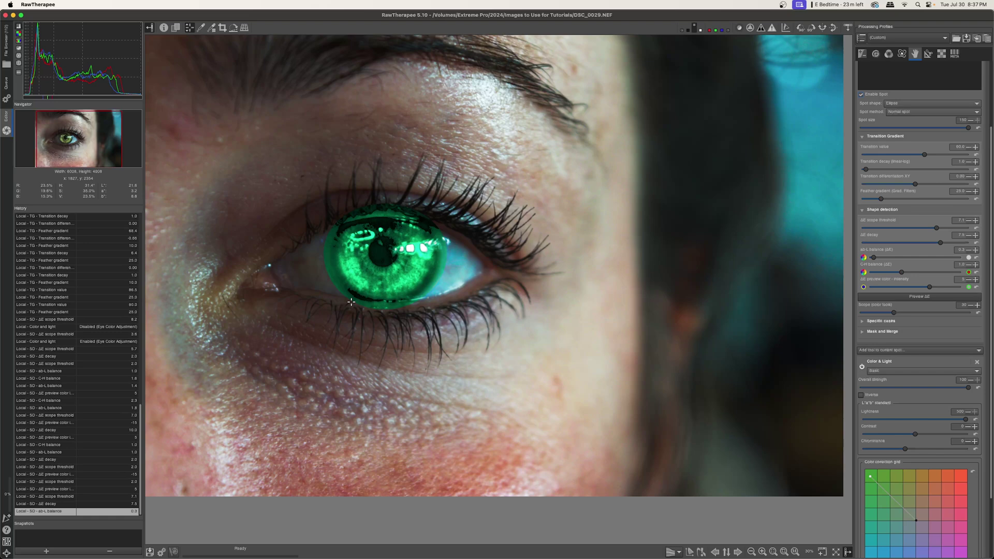
{"action": "left_click", "coordinate": [901, 258]}
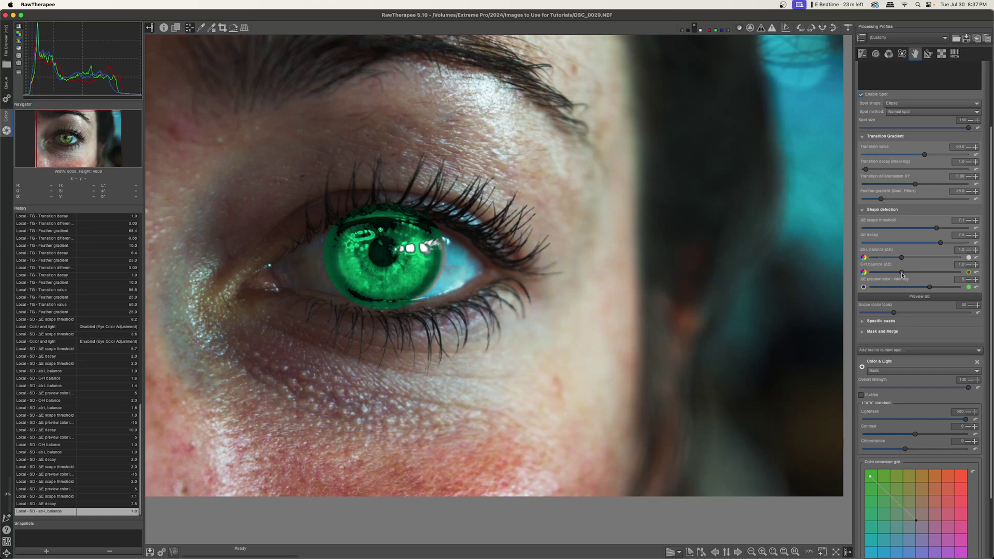
- Try a higher C-H balance, reset it, and test a raised ab-L balance with C-H balance at 0.5
{"action": "mouse_move", "coordinate": [901, 273]}
{"action": "left_mouse_down"}
{"action": "mouse_move", "coordinate": [890, 277]}
{"action": "mouse_move", "coordinate": [915, 280]}
{"action": "left_mouse_up"}
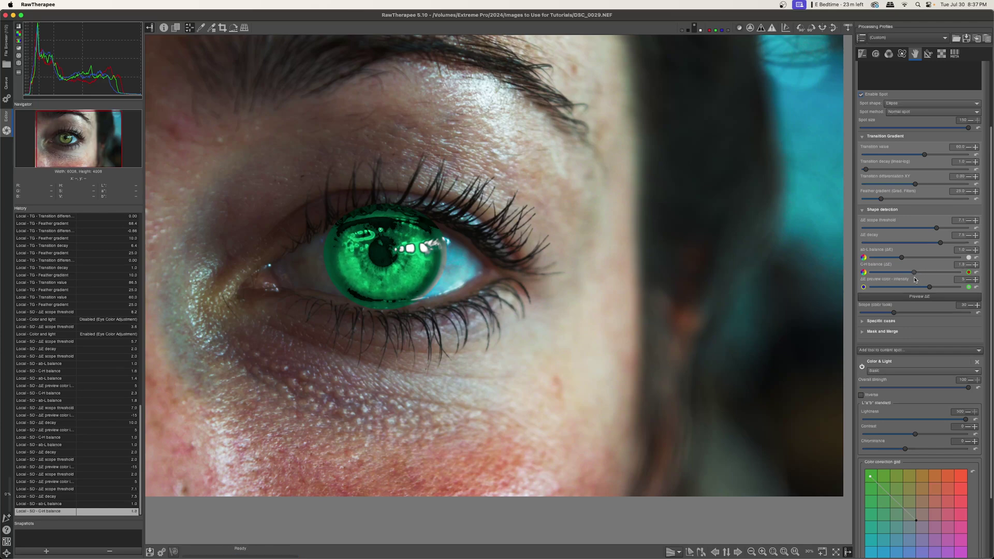
{"action": "left_click", "coordinate": [976, 272]}
{"action": "mouse_move", "coordinate": [905, 260]}
{"action": "left_mouse_down"}
{"action": "mouse_move", "coordinate": [884, 273]}
{"action": "mouse_move", "coordinate": [919, 257]}
{"action": "left_mouse_up"}
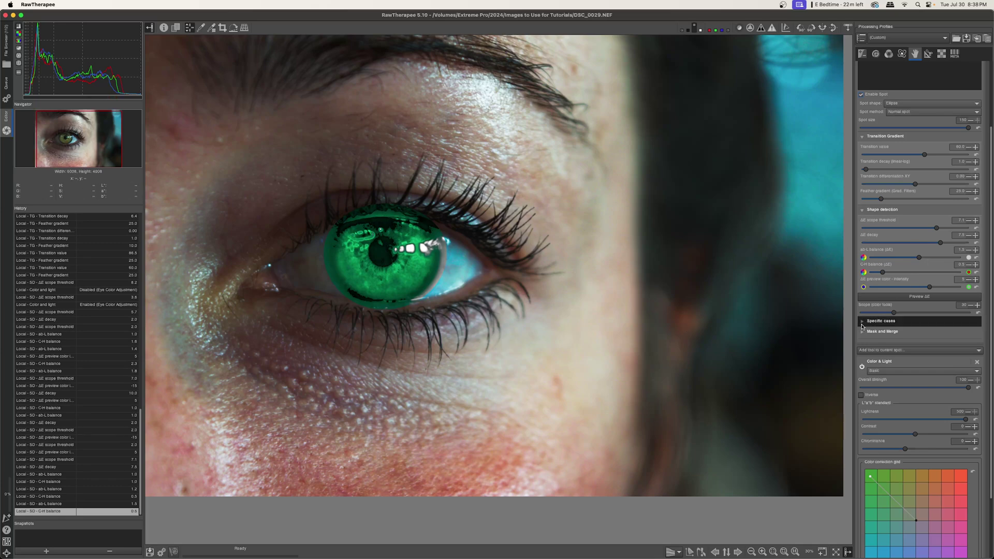
- Try Scope (color tools) at about 86, turn off the ΔE preview, and reset the scope to 30
{"action": "left_click", "coordinate": [893, 313]}
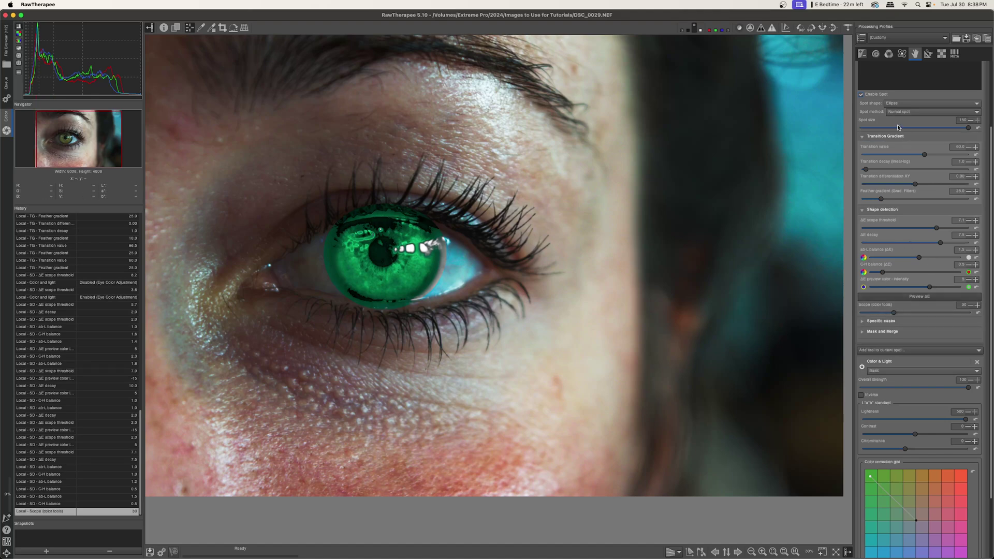
{"action": "left_click_drag", "start_coordinate": [894, 312], "coordinate": [953, 312]}
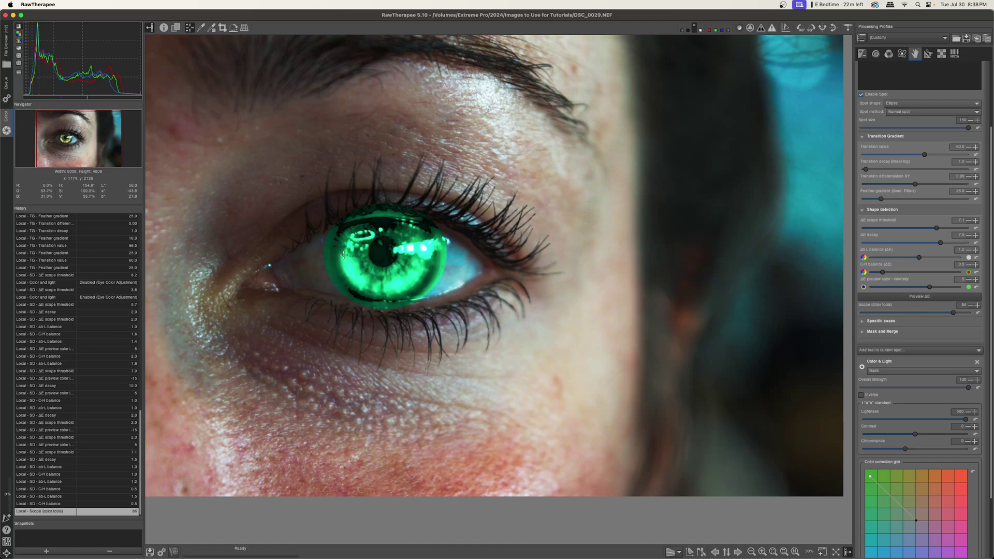
{"action": "left_click", "coordinate": [924, 297]}
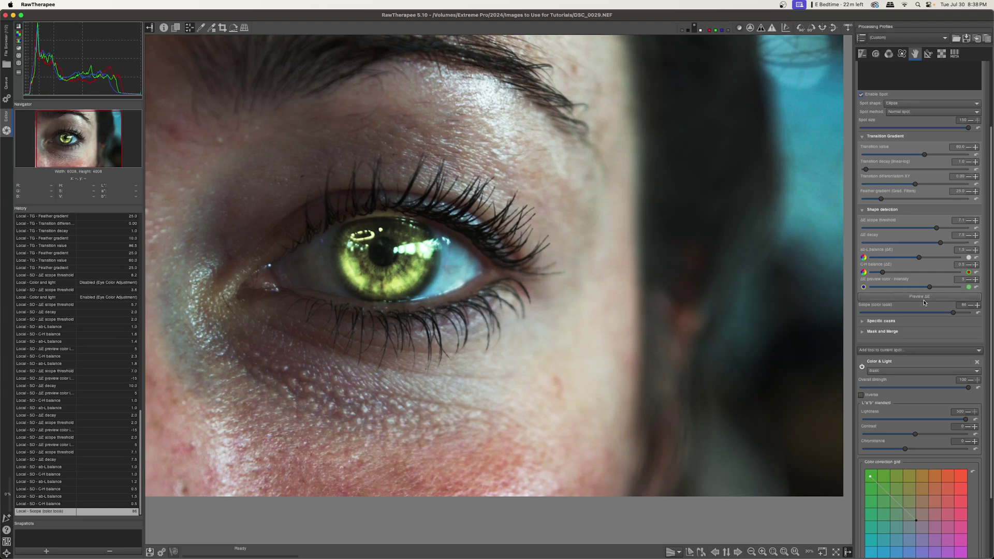
{"action": "left_click", "coordinate": [978, 314]}
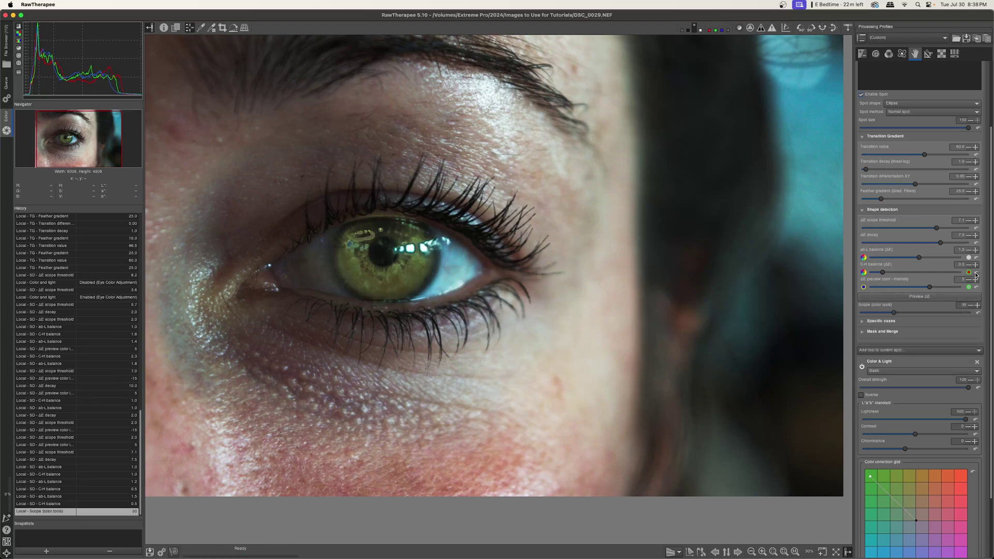
- Reset the C-H balance, ab-L balance, ΔE decay and ΔE scope threshold to their defaults
{"action": "left_click", "coordinate": [976, 273]}
{"action": "left_click", "coordinate": [977, 257]}
{"action": "left_click", "coordinate": [976, 243]}
{"action": "left_click", "coordinate": [976, 228]}
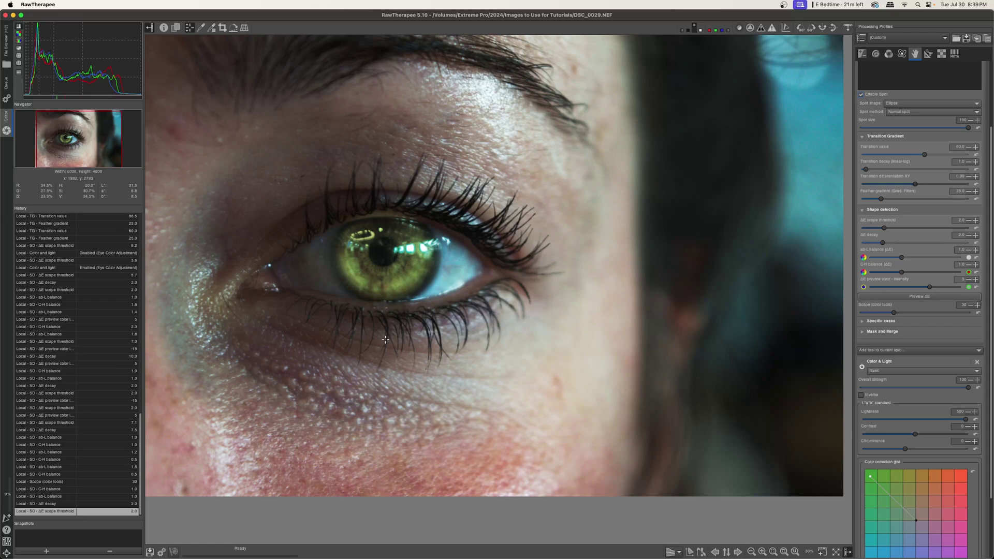
- Nudge the color correction grid's highlight point slightly inward and compare the eye with Color & Light disabled and enabled
{"action": "scroll", "coordinate": [893, 382], "scroll_direction": "down", "scroll_amount": 3}
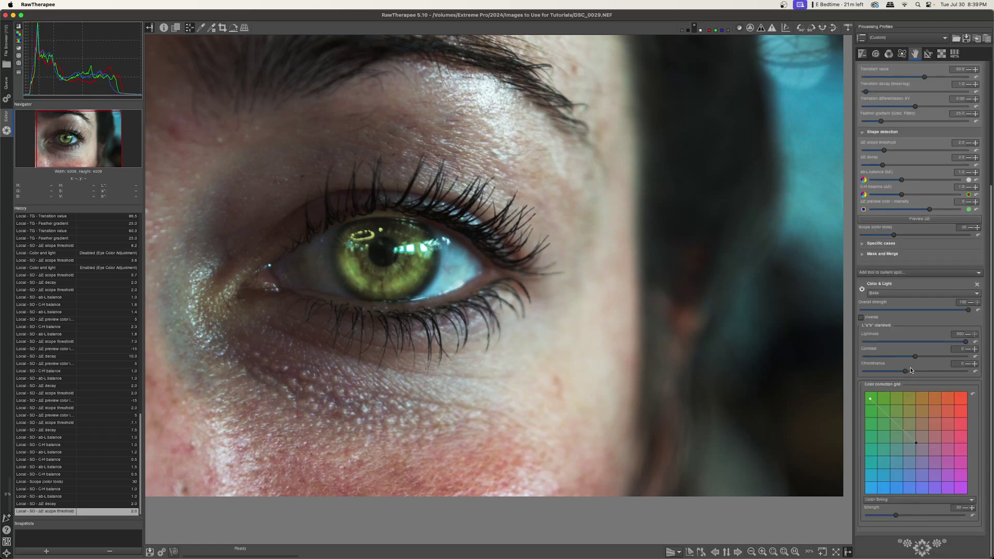
{"action": "left_click_drag", "start_coordinate": [870, 398], "coordinate": [872, 399]}
{"action": "left_click", "coordinate": [862, 289]}
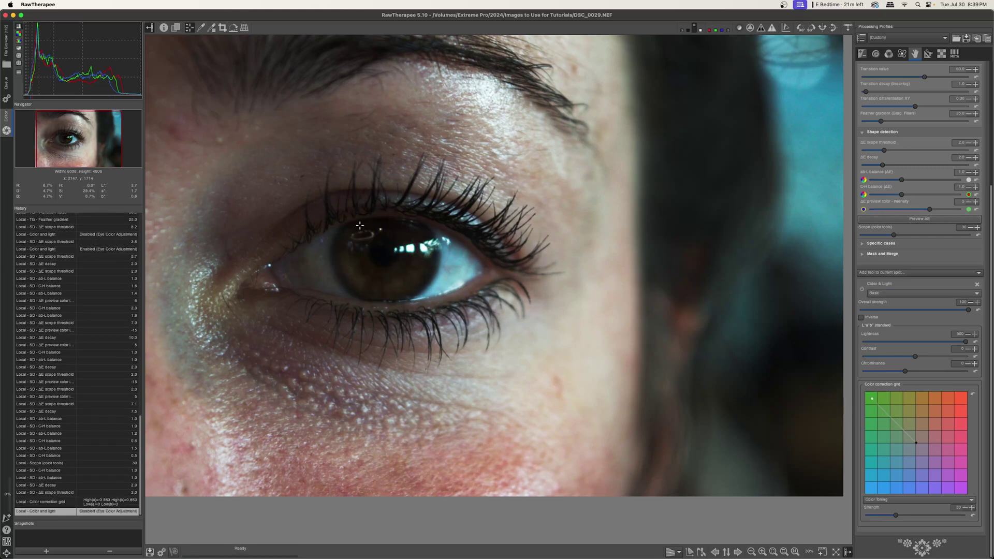
{"action": "left_click", "coordinate": [862, 288]}
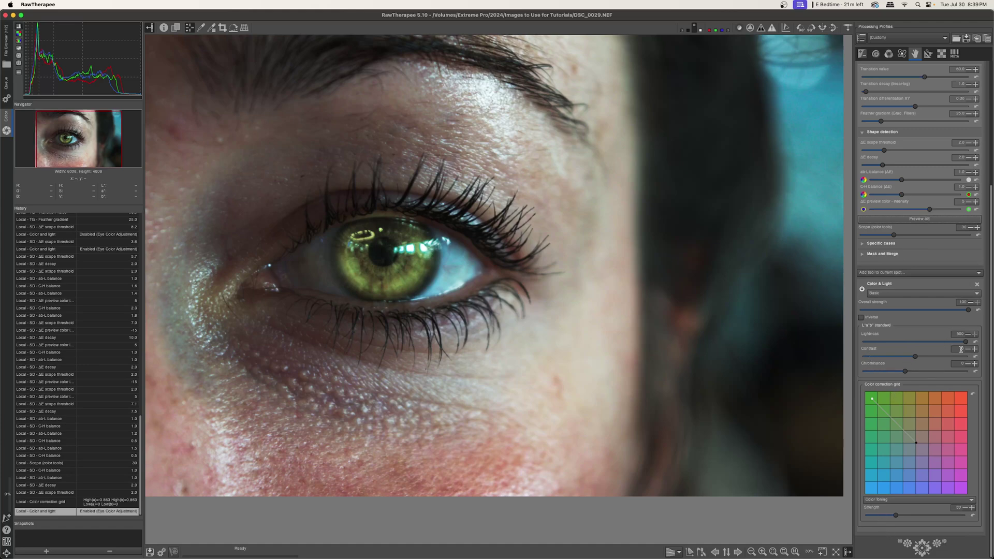
- Set the Color & Light Chrominance to 150
{"action": "left_click", "coordinate": [965, 372]}
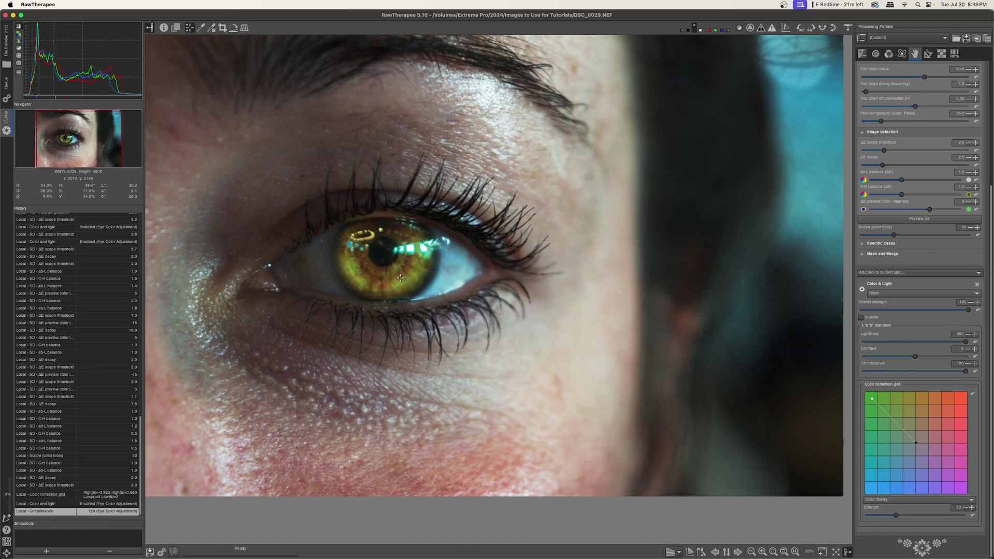
- Set the Color & Light Contrast to 14, and try Lightness at about 225 with overall strength at about 73
{"action": "left_click_drag", "start_coordinate": [914, 357], "coordinate": [924, 359]}
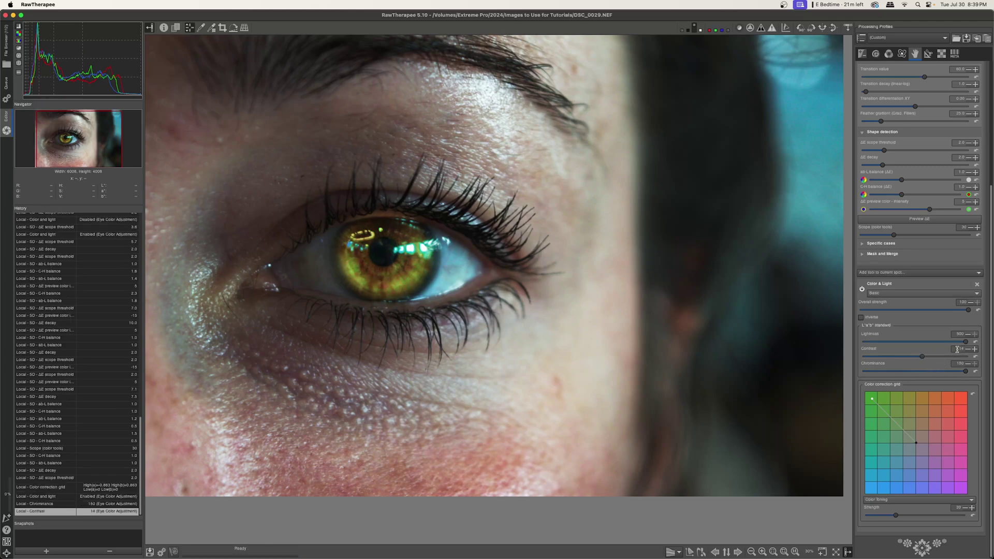
{"action": "scroll", "coordinate": [352, 233], "scroll_direction": "up", "scroll_amount": 4}
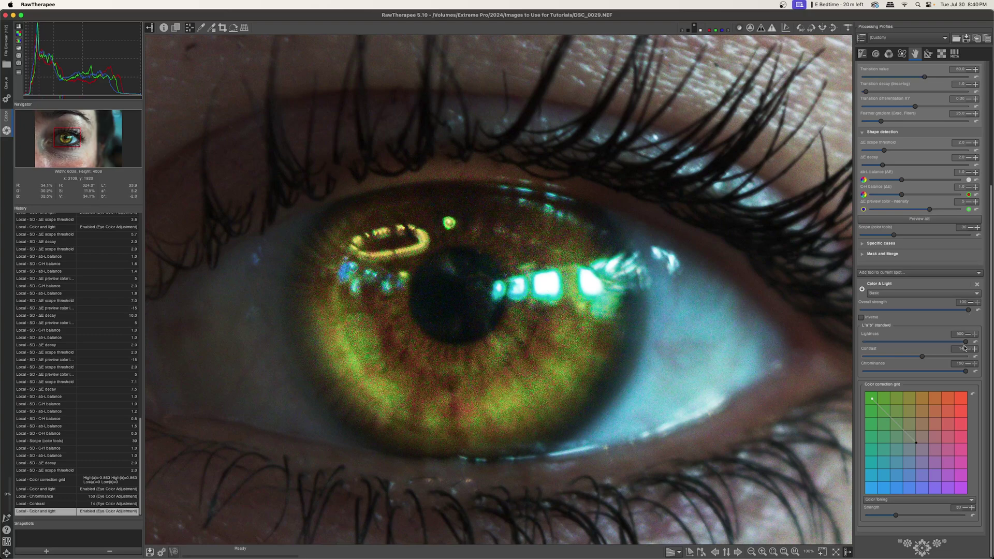
{"action": "left_click_drag", "start_coordinate": [965, 342], "coordinate": [920, 342]}
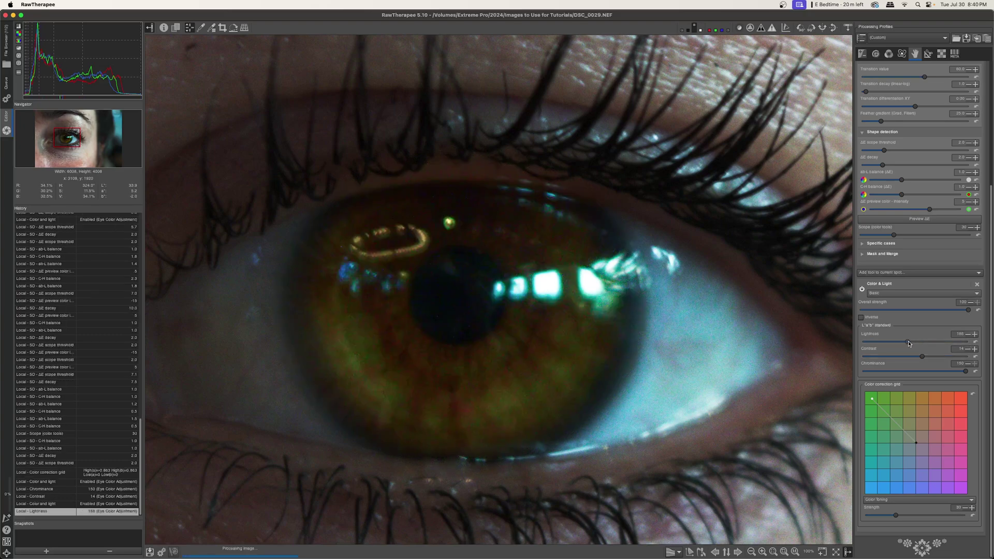
{"action": "left_click_drag", "start_coordinate": [968, 310], "coordinate": [939, 310]}
- Restore Lightness to 500 and overall strength to 100, and move the color correction grid's highlight point to the grid's blue edge
{"action": "mouse_move", "coordinate": [872, 399]}
{"action": "left_mouse_down"}
{"action": "mouse_move", "coordinate": [944, 400]}
{"action": "mouse_move", "coordinate": [959, 424]}
{"action": "mouse_move", "coordinate": [872, 399]}
{"action": "left_mouse_up"}
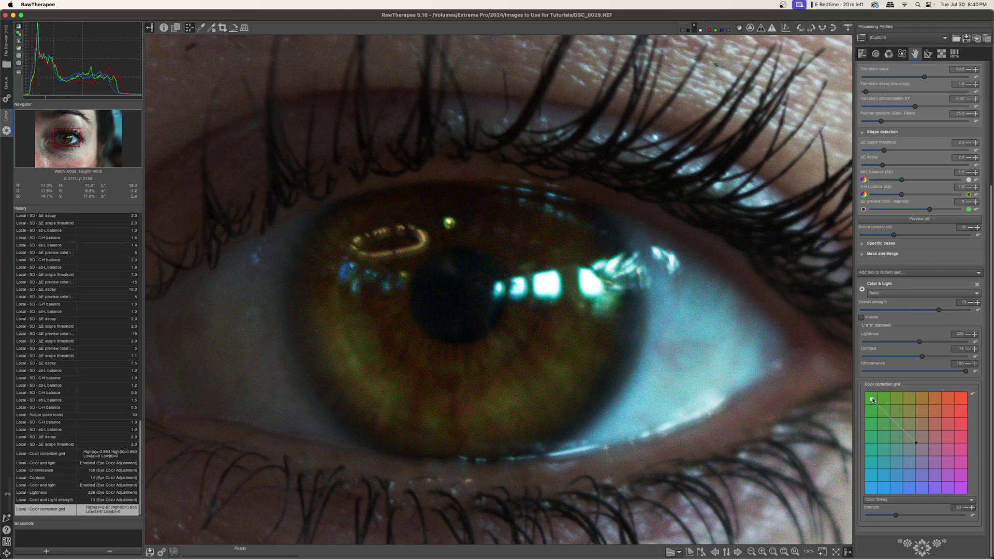
{"action": "left_click_drag", "start_coordinate": [872, 399], "coordinate": [873, 450]}
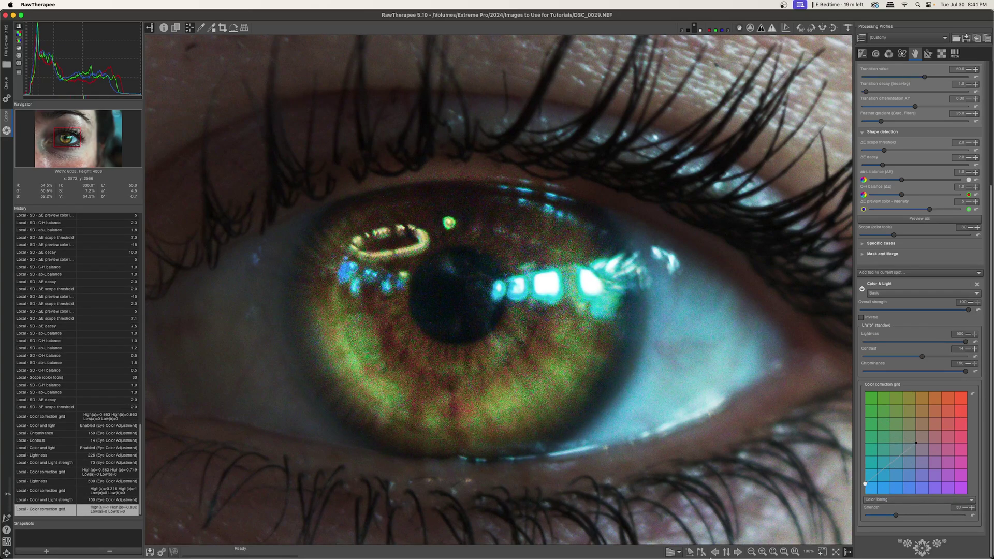
- Compare the whole eye photo with Color & Light disabled and enabled, leaving the tool enabled
{"action": "left_click", "coordinate": [784, 552]}
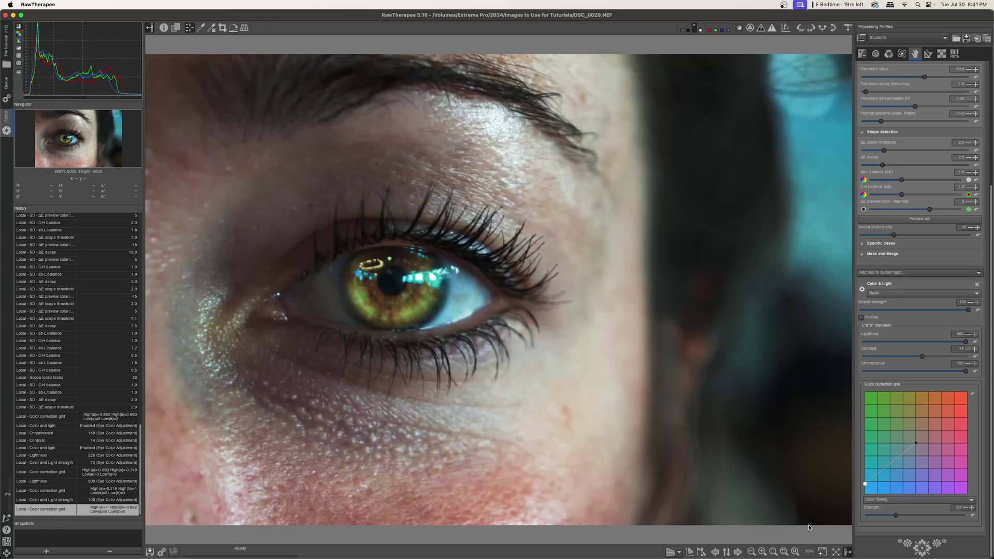
{"action": "left_click", "coordinate": [862, 289]}
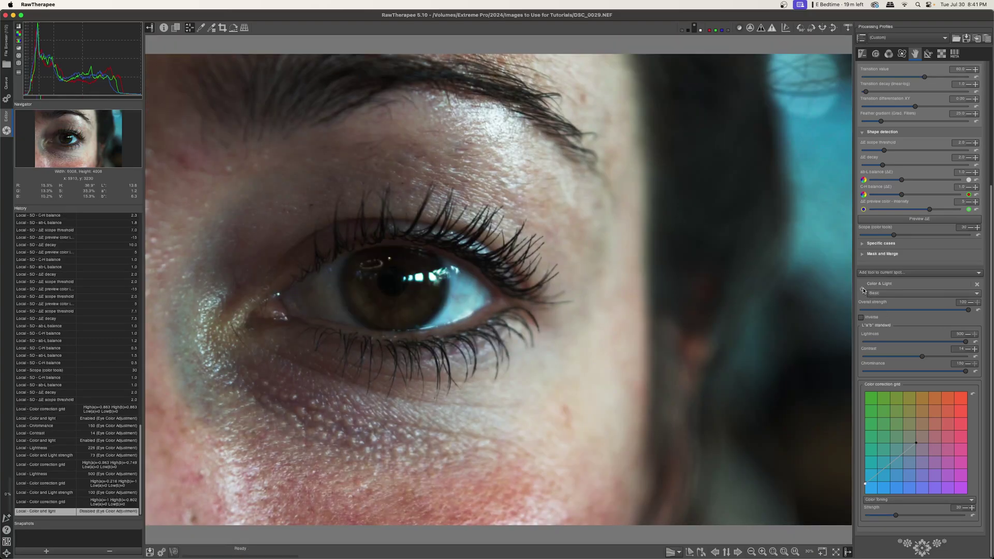
{"action": "left_click", "coordinate": [862, 289]}
{"action": "left_click", "coordinate": [862, 289]}
{"action": "left_click", "coordinate": [862, 289]}
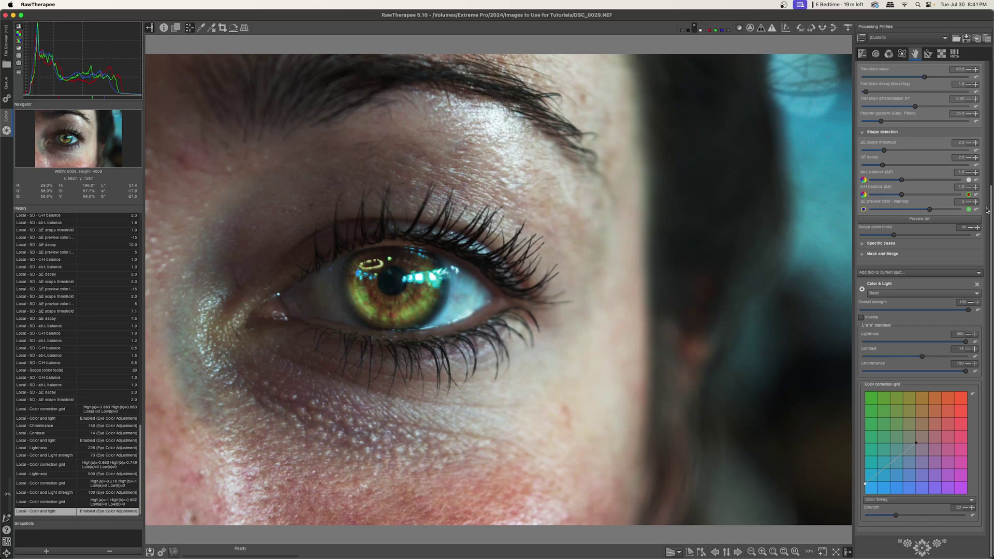
- Raise the spot's Transition value to about 70
{"action": "scroll", "coordinate": [992, 205], "scroll_direction": "up", "scroll_amount": 1}
{"action": "scroll", "coordinate": [993, 205], "scroll_direction": "up", "scroll_amount": 5}
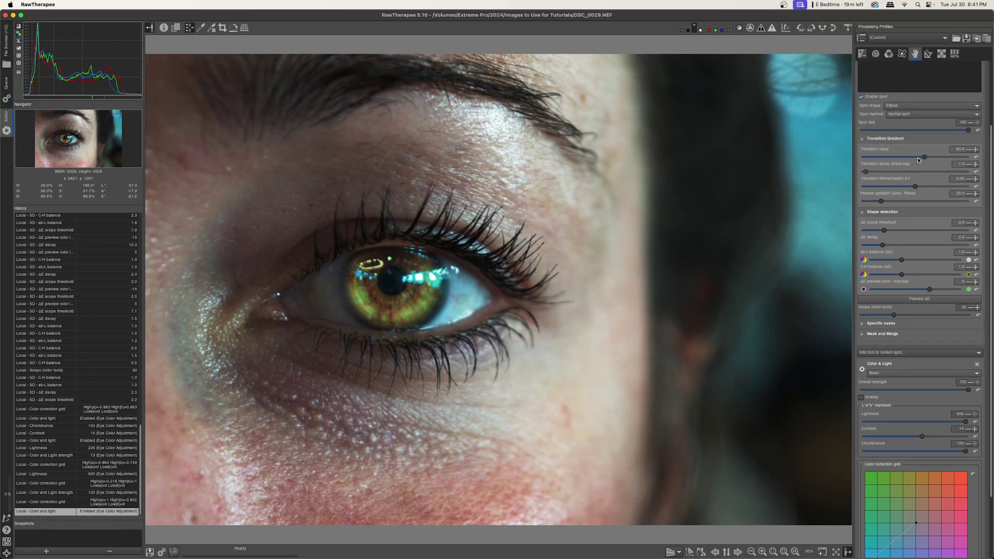
{"action": "left_click_drag", "start_coordinate": [924, 157], "coordinate": [936, 162]}
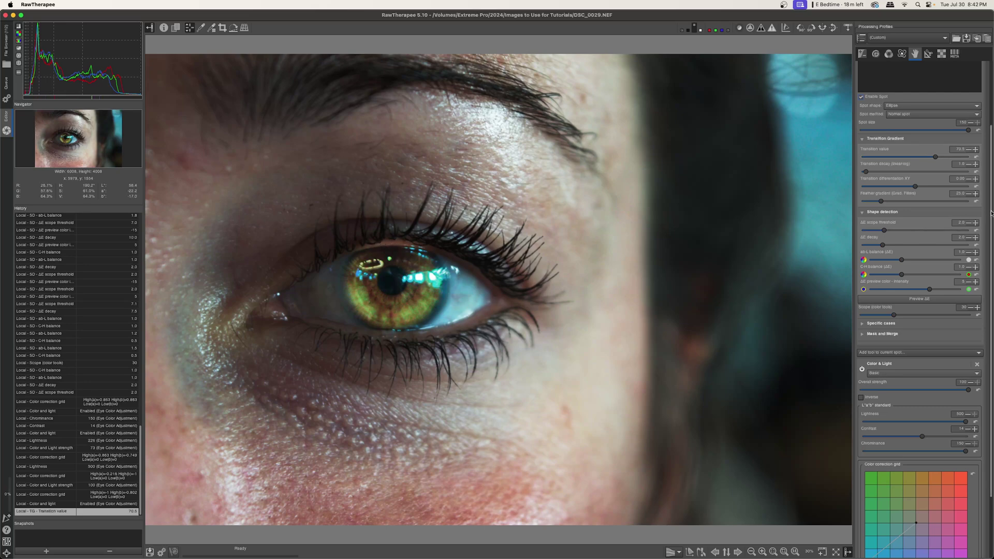
- Show the Eye Color Adjustment spot's outline, lower the ellipse's upper edge slightly toward the iris, and hide the outline again
{"action": "left_click_drag", "start_coordinate": [991, 212], "coordinate": [990, 171]}
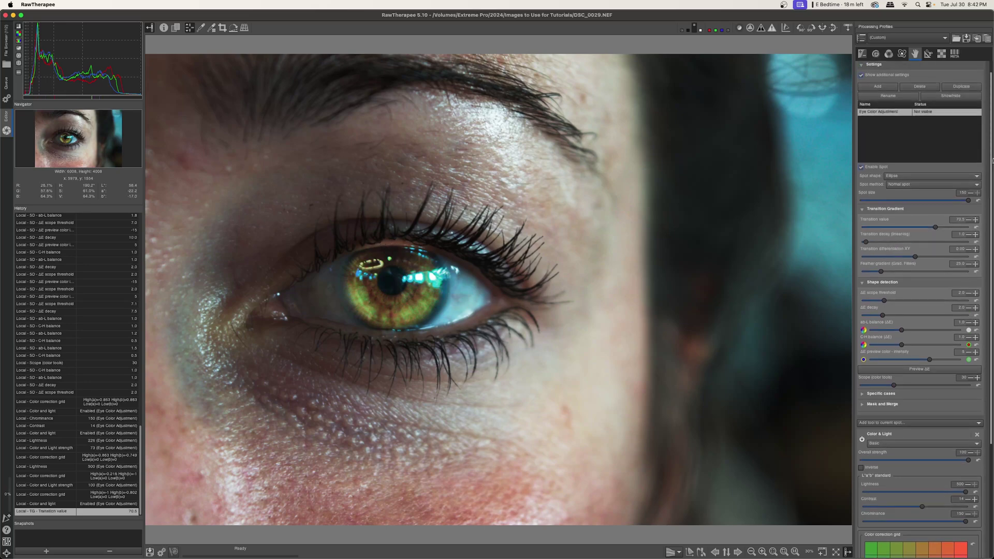
{"action": "left_click", "coordinate": [954, 97]}
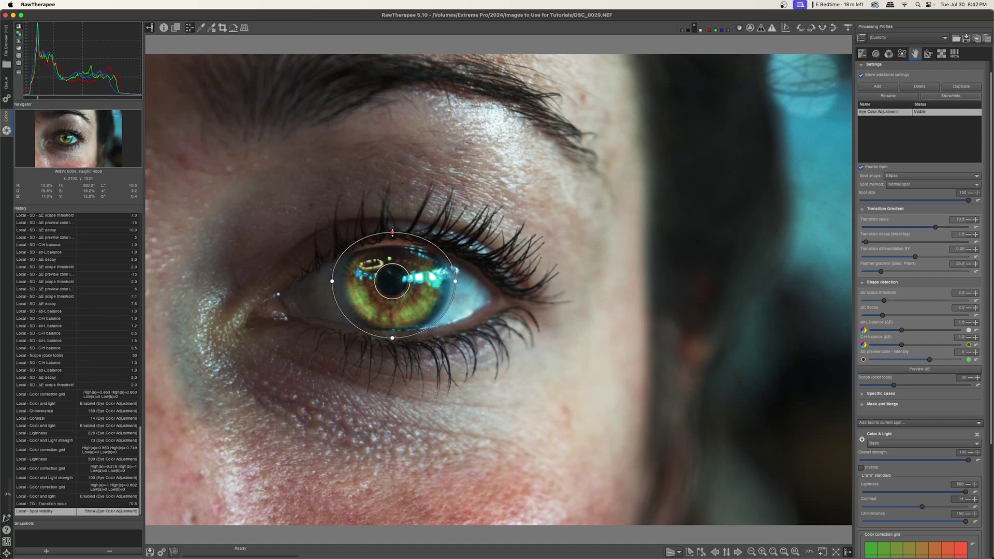
{"action": "left_click_drag", "start_coordinate": [393, 232], "coordinate": [393, 240]}
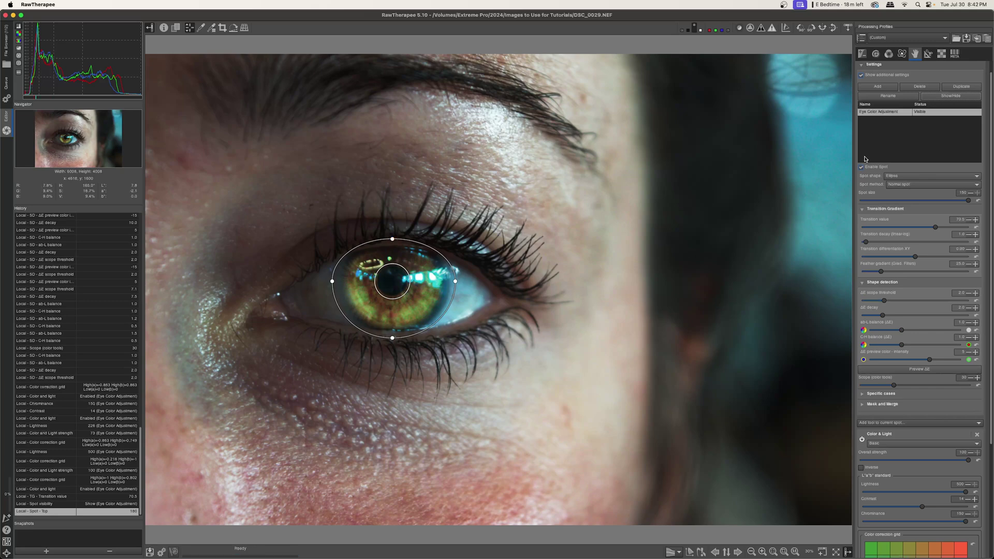
{"action": "left_click", "coordinate": [950, 95]}
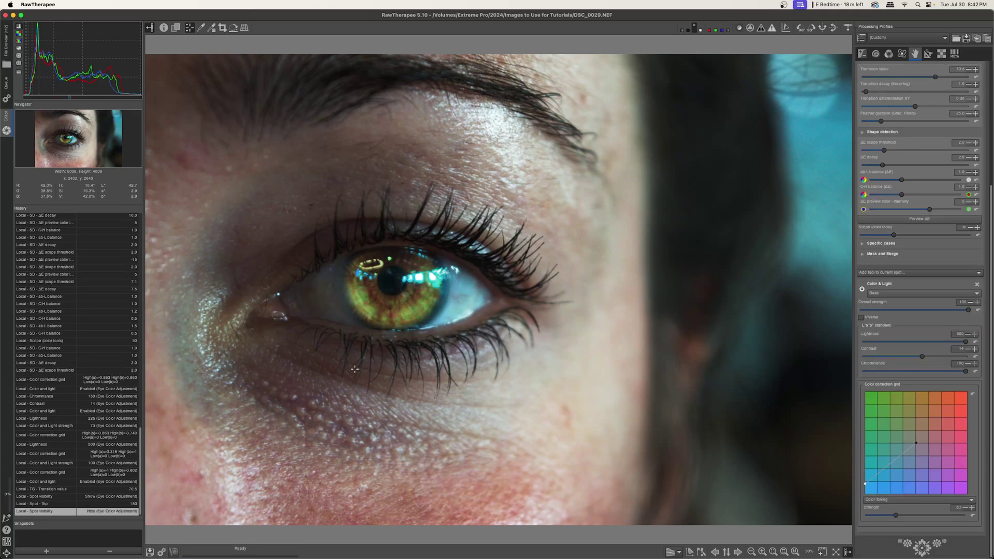
- Add the Blur/Grain & Denoise tool to the current spot and set its Denoise mode to Aggressive
{"action": "left_click", "coordinate": [891, 272]}
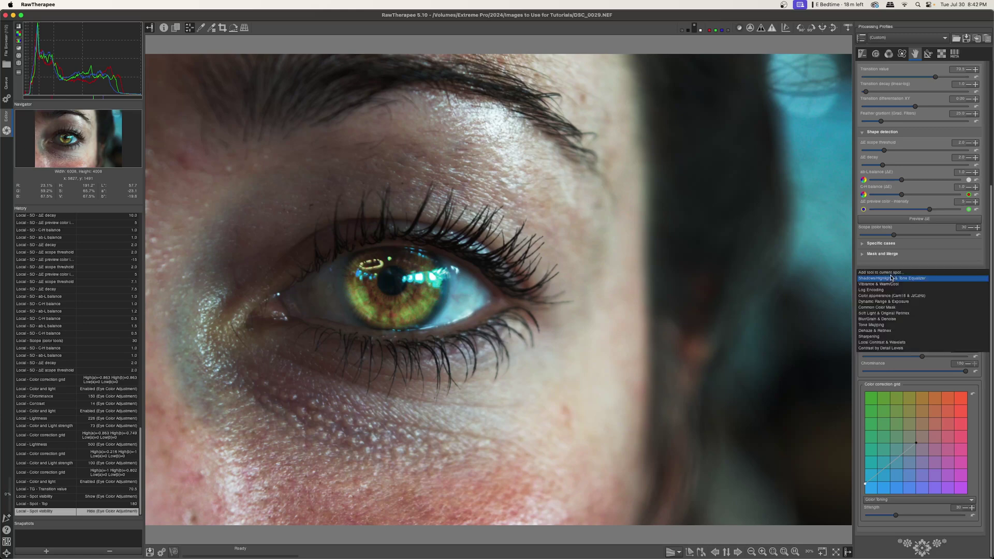
{"action": "left_click", "coordinate": [881, 319]}
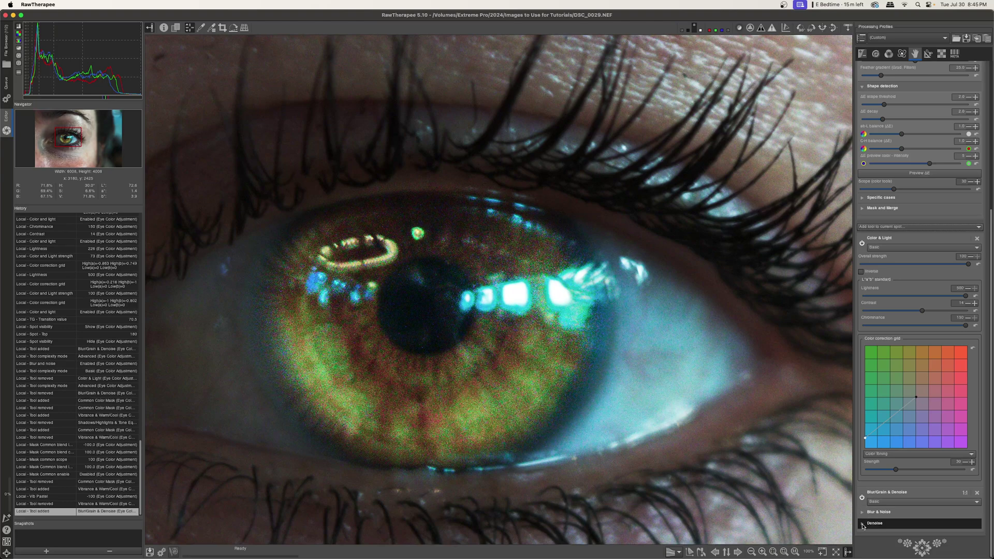
{"action": "left_click", "coordinate": [862, 524]}
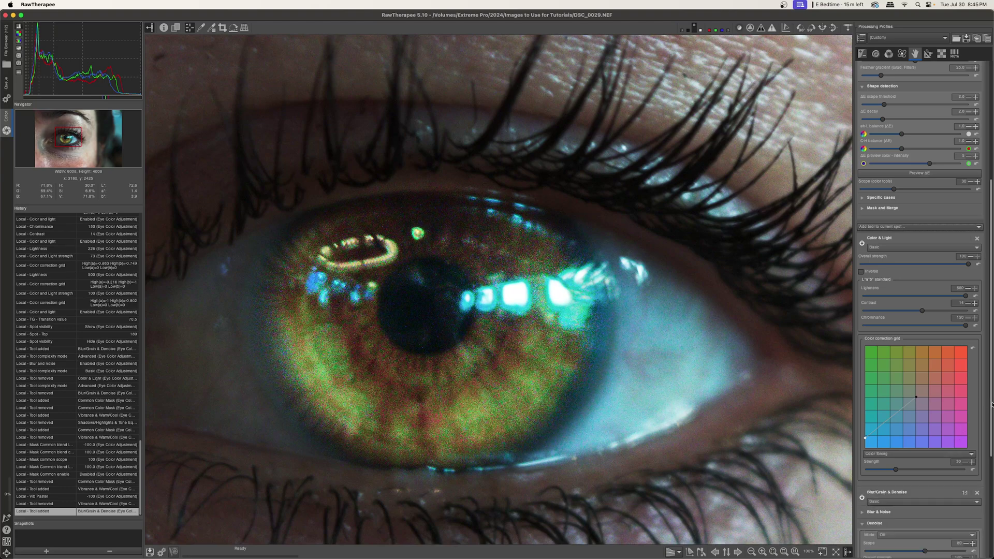
{"action": "left_click_drag", "start_coordinate": [991, 405], "coordinate": [991, 508]}
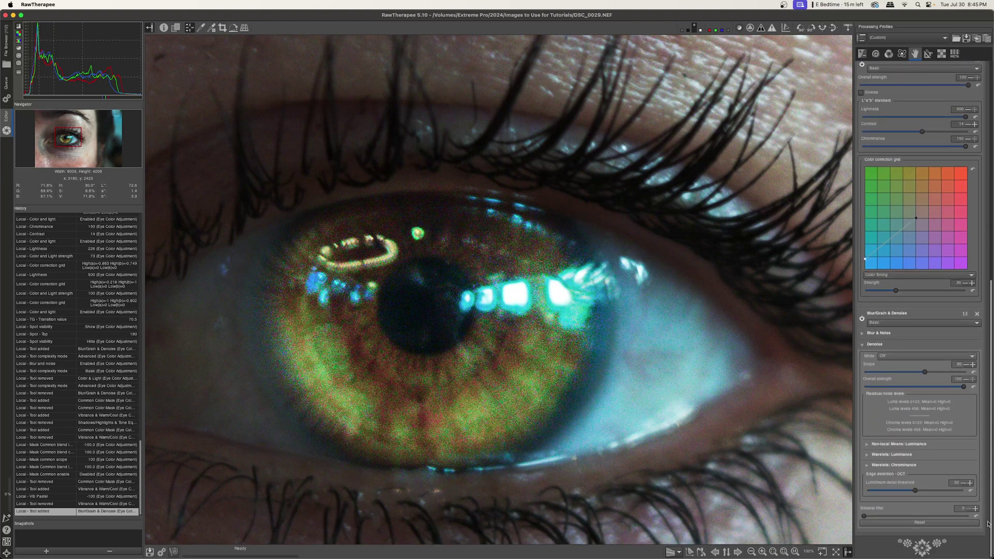
{"action": "left_click", "coordinate": [890, 356]}
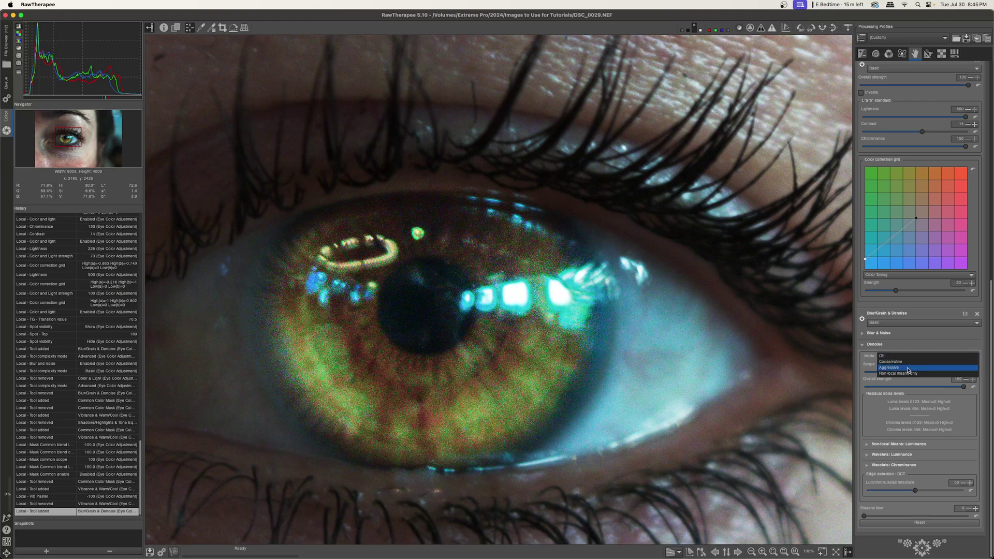
{"action": "left_click", "coordinate": [907, 368]}
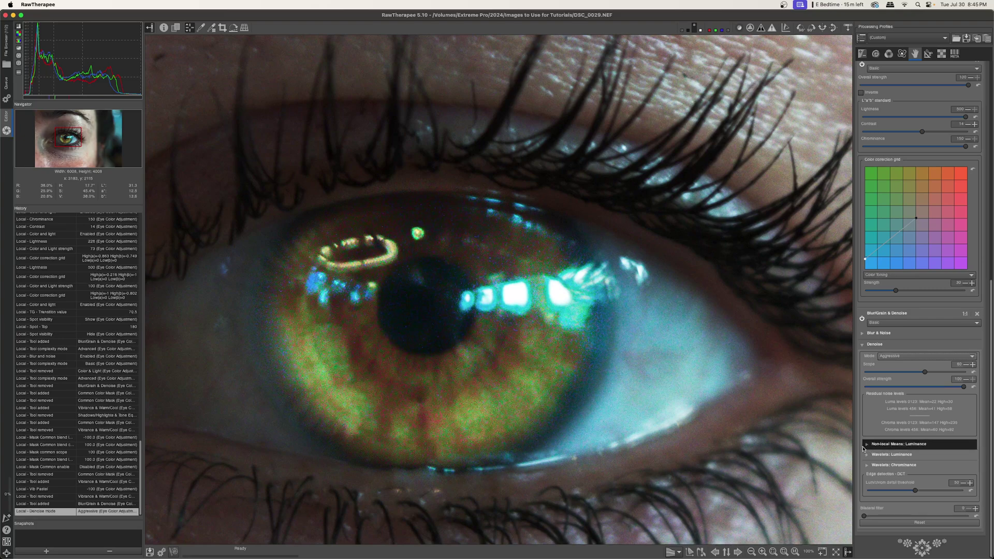
- Under the wavelet chrominance denoise settings, set Fine chroma to about 7 and Coarse chroma to about 3
{"action": "left_click", "coordinate": [870, 467]}
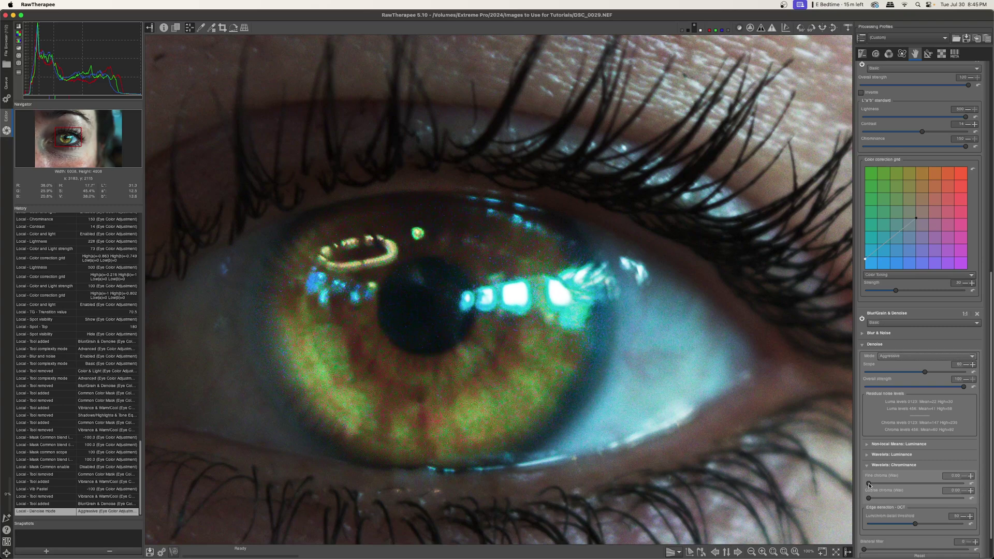
{"action": "left_click_drag", "start_coordinate": [868, 483], "coordinate": [879, 484]}
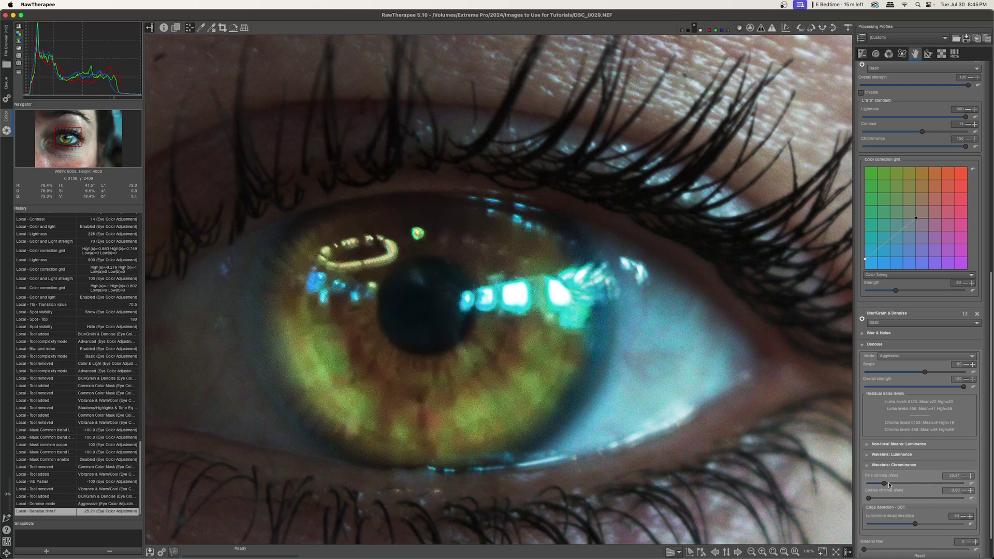
{"action": "left_click_drag", "start_coordinate": [889, 484], "coordinate": [867, 484]}
{"action": "left_click_drag", "start_coordinate": [870, 485], "coordinate": [874, 486]}
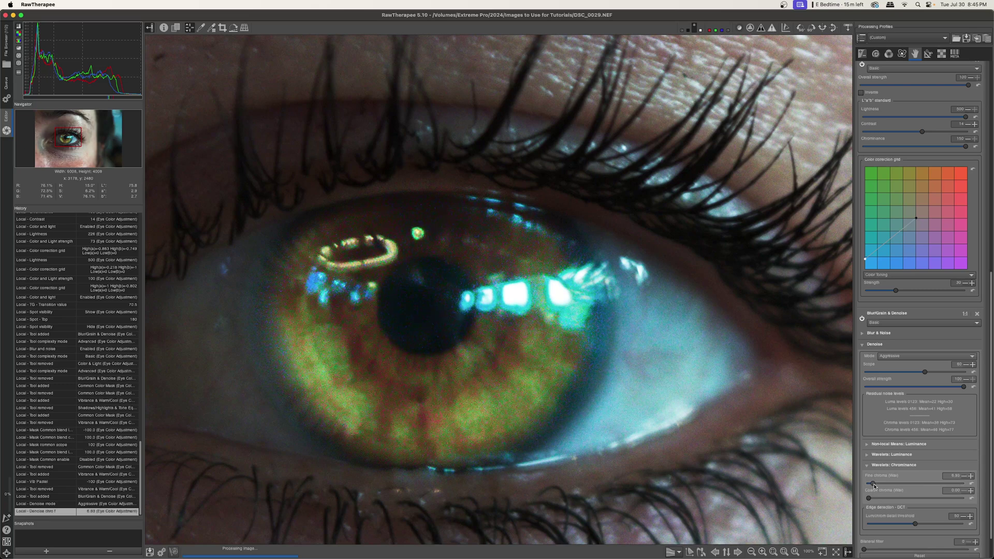
{"action": "left_click_drag", "start_coordinate": [868, 499], "coordinate": [871, 498]}
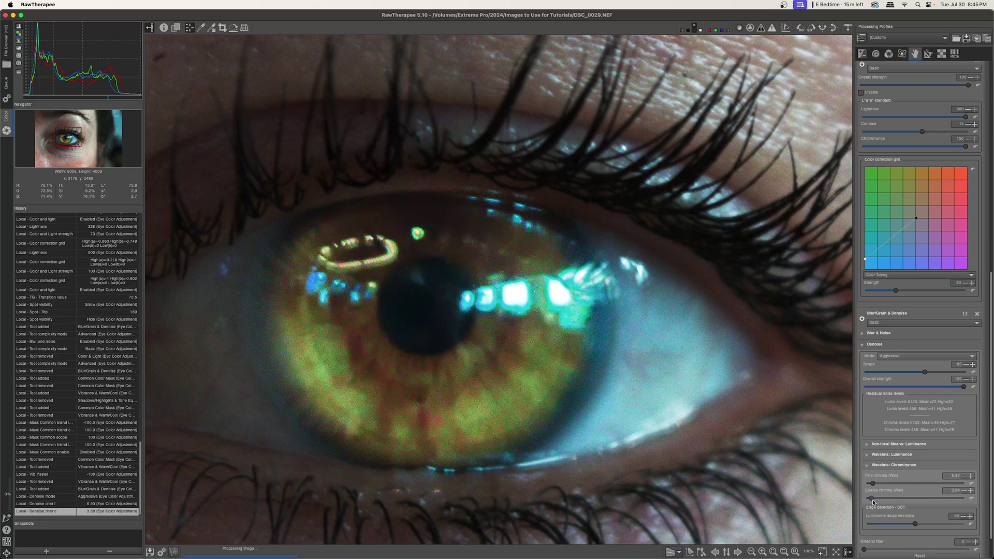